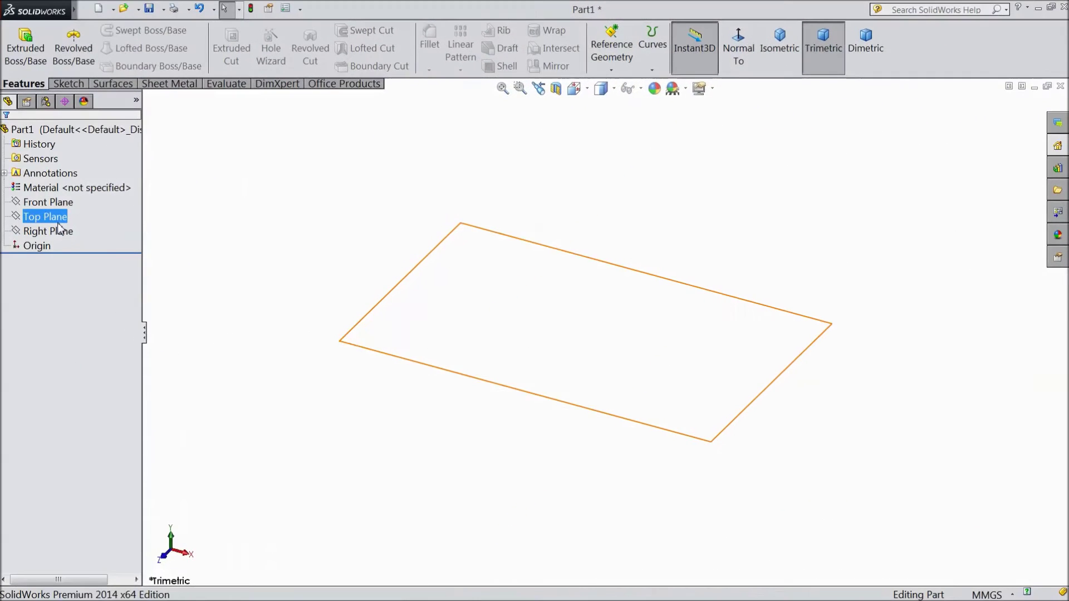
Begin Sketch1 on the Top Plane of the new part.
{"action": "left_click", "coordinate": [89, 211]}
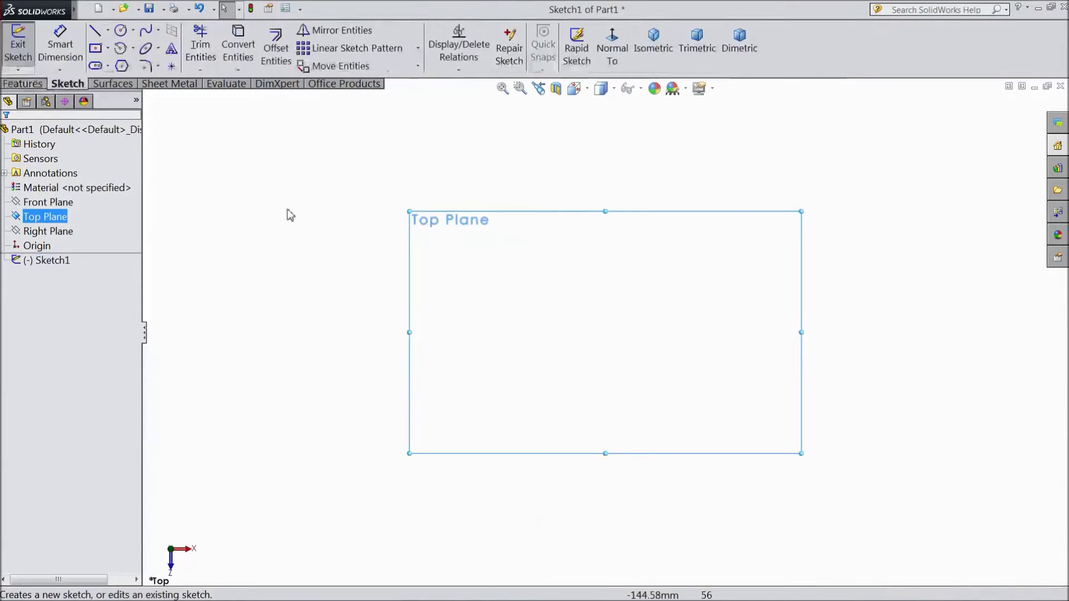
Draw a circle at the origin and dimension its diameter to 100 mm.
{"action": "left_click", "coordinate": [121, 30]}
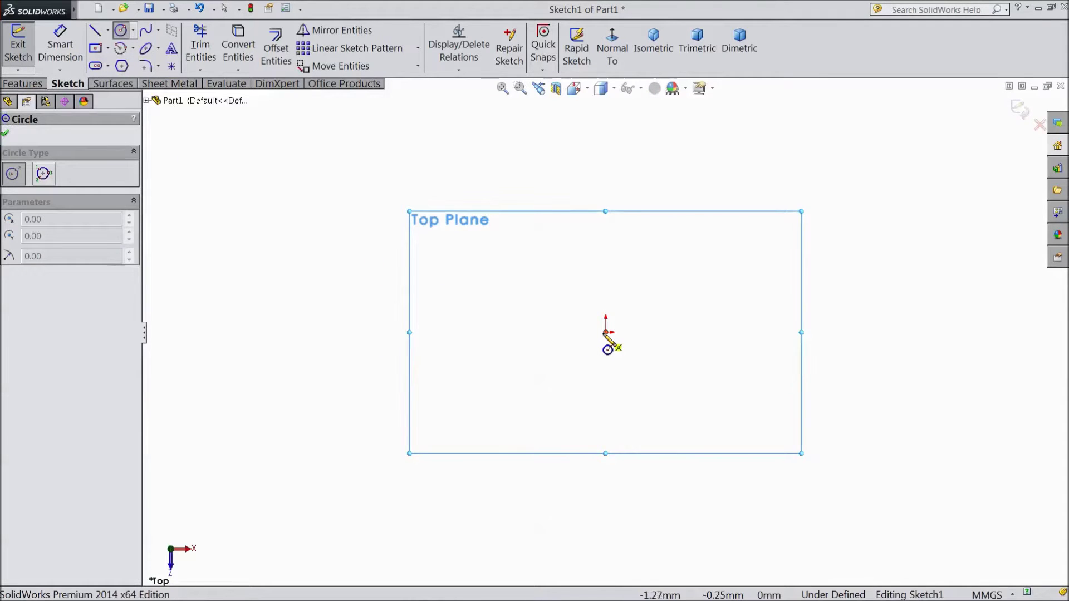
{"action": "mouse_move", "coordinate": [606, 333]}
{"action": "left_mouse_down"}
{"action": "mouse_move", "coordinate": [566, 341]}
{"action": "mouse_move", "coordinate": [379, 289]}
{"action": "left_mouse_up"}
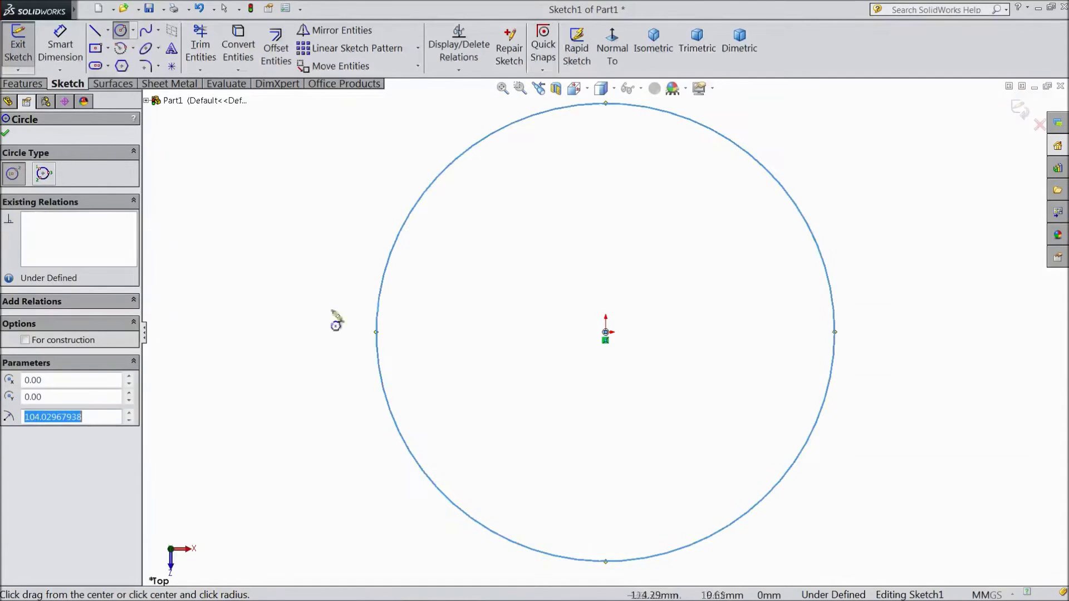
{"action": "left_click", "coordinate": [60, 44]}
{"action": "left_click", "coordinate": [377, 328]}
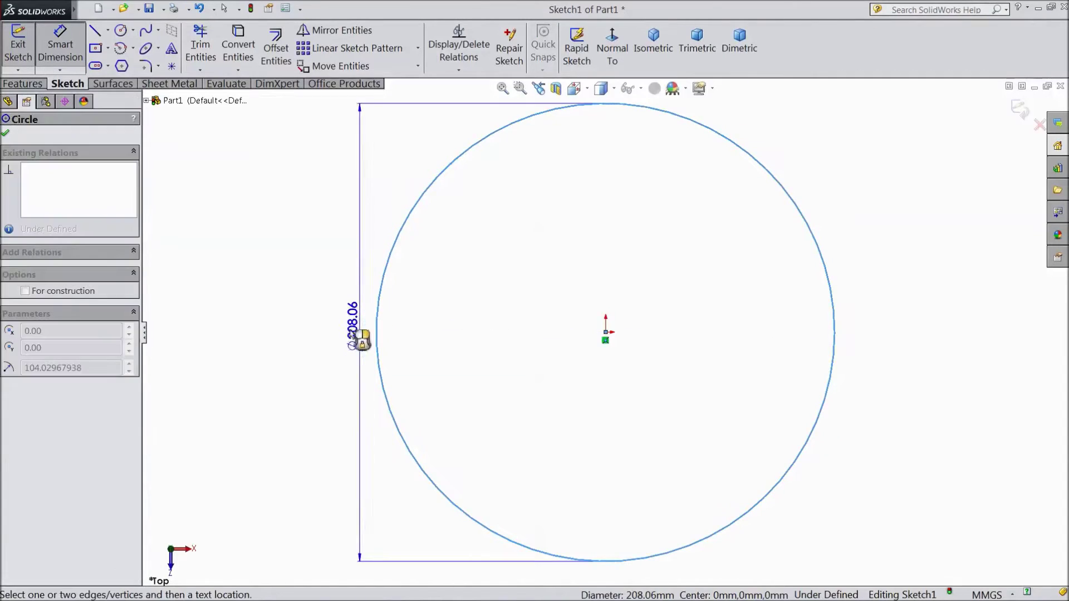
{"action": "left_click", "coordinate": [269, 334]}
{"action": "type", "text": "100"}
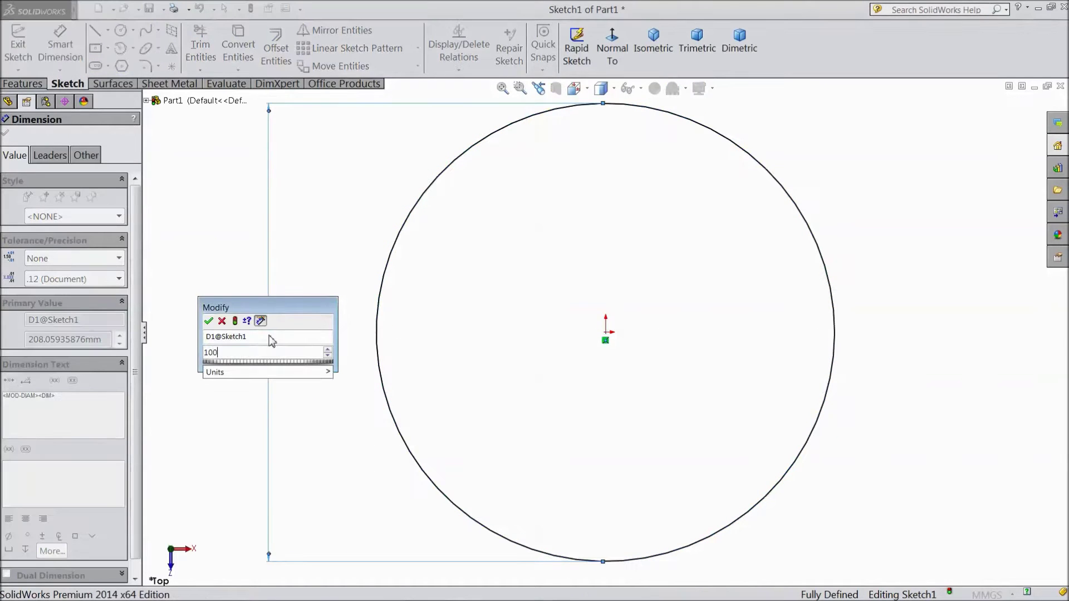
{"action": "left_click", "coordinate": [209, 321]}
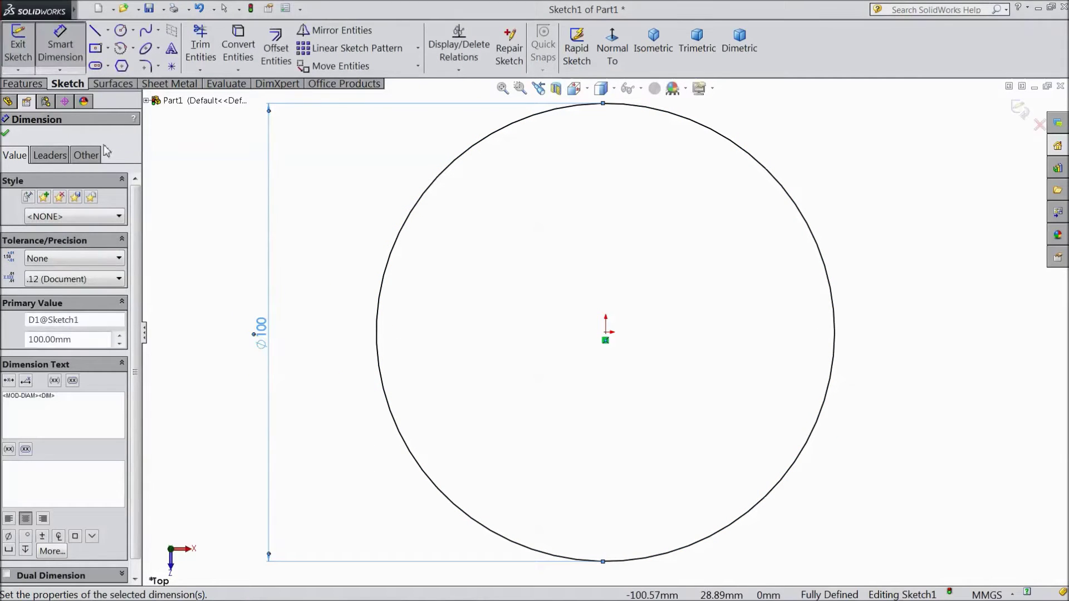
Extrude the 100 mm circle 12 mm into a solid disc, Boss-Extrude1.
{"action": "left_click", "coordinate": [22, 84]}
{"action": "left_click", "coordinate": [25, 47]}
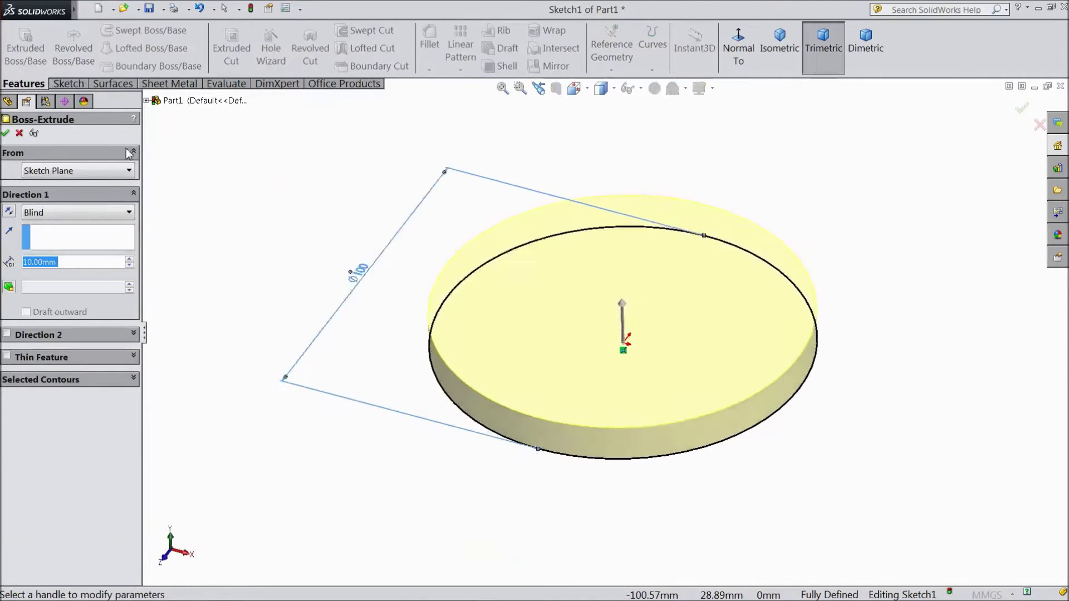
{"action": "type", "text": "12"}
{"action": "key", "text": "Return"}
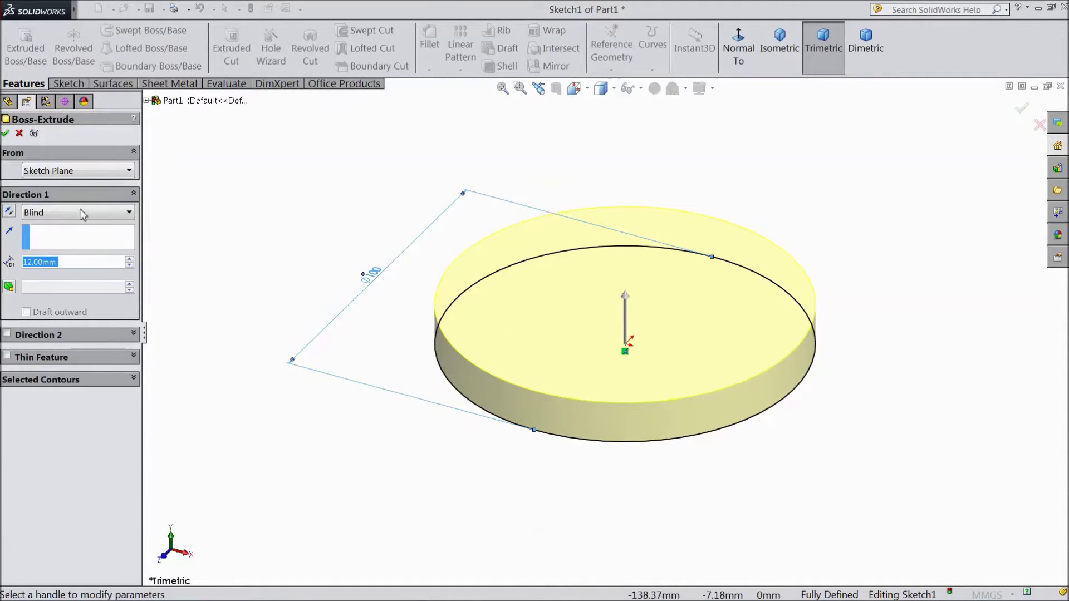
{"action": "left_click", "coordinate": [5, 133]}
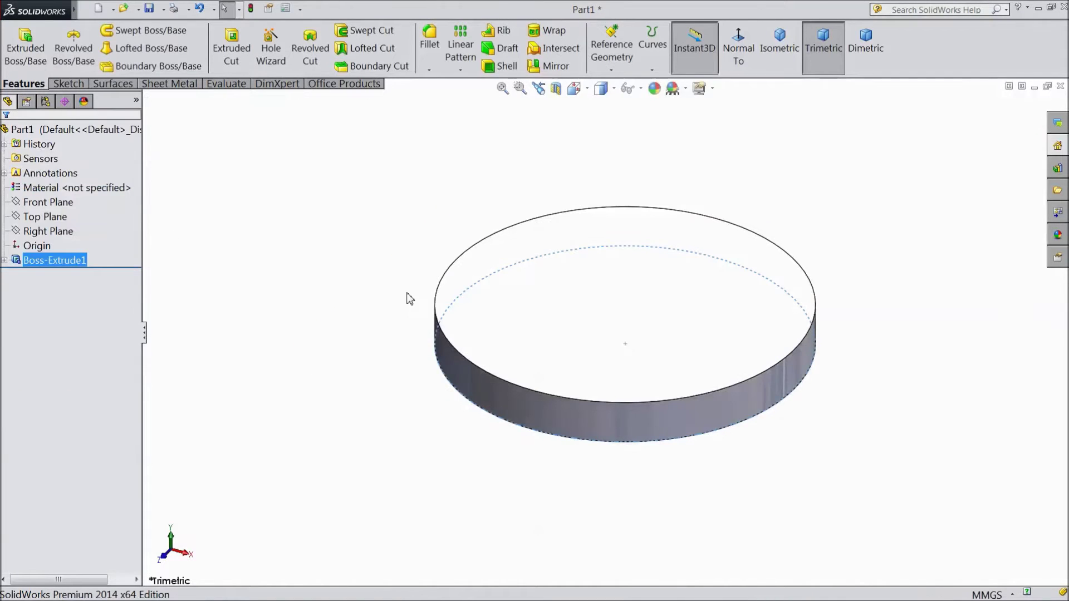
{"action": "mouse_move", "coordinate": [378, 293]}
{"action": "middle_mouse_down"}
{"action": "mouse_move", "coordinate": [398, 189]}
{"action": "mouse_move", "coordinate": [384, 265]}
{"action": "mouse_move", "coordinate": [327, 300]}
{"action": "mouse_move", "coordinate": [382, 303]}
{"action": "middle_mouse_up"}
Start Sketch2 on the disc's top face, viewed face-on.
{"action": "left_click", "coordinate": [640, 333]}
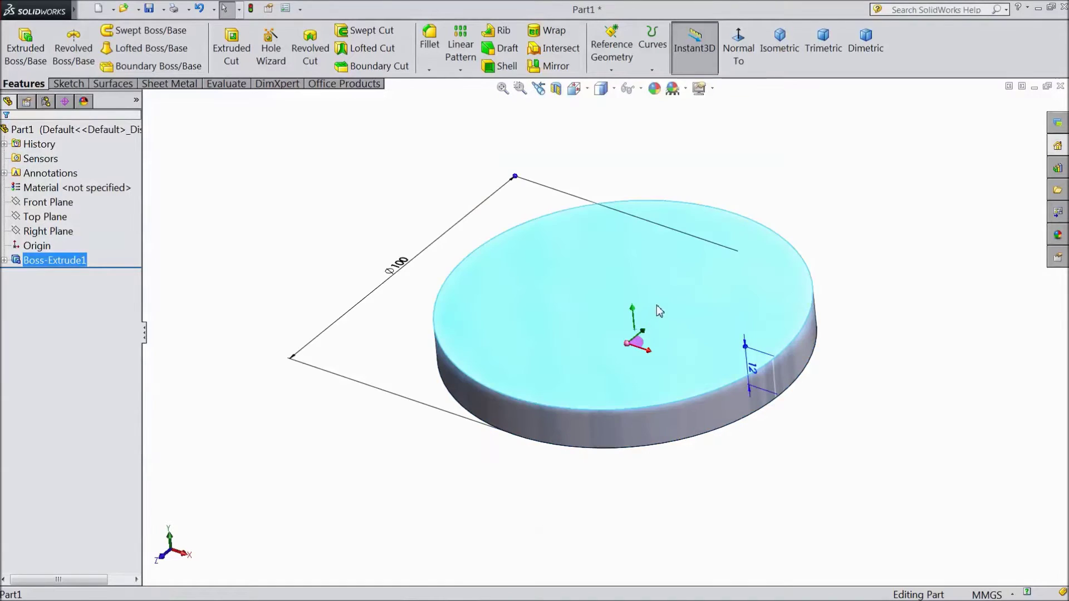
{"action": "left_click", "coordinate": [685, 226]}
{"action": "left_click", "coordinate": [620, 55]}
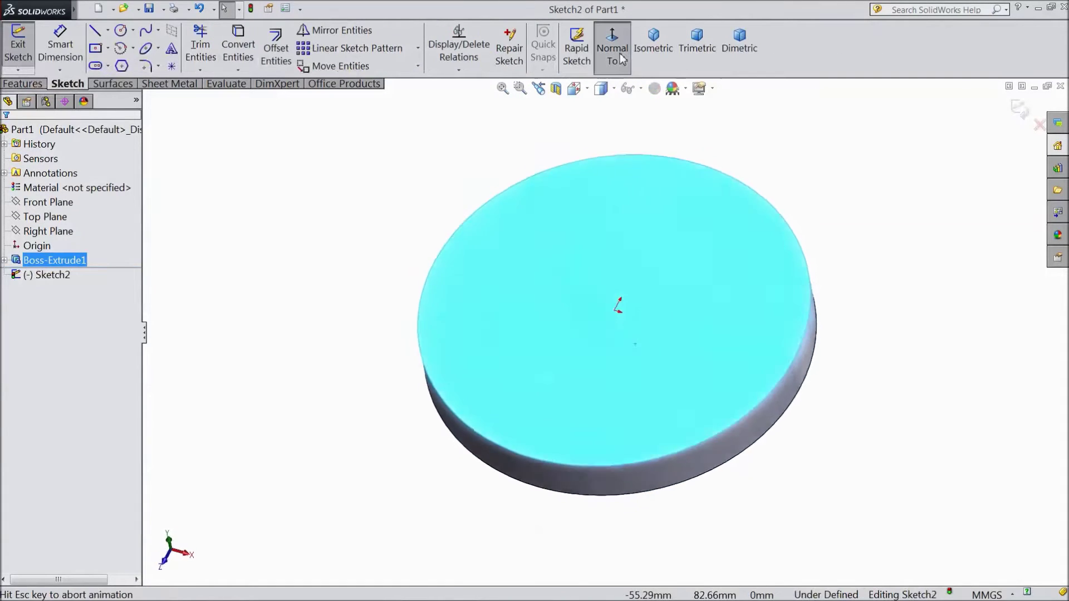
Draw a horizontal centerline across the disc from left to right quadrant.
{"action": "left_click", "coordinate": [108, 31]}
{"action": "left_click", "coordinate": [114, 65]}
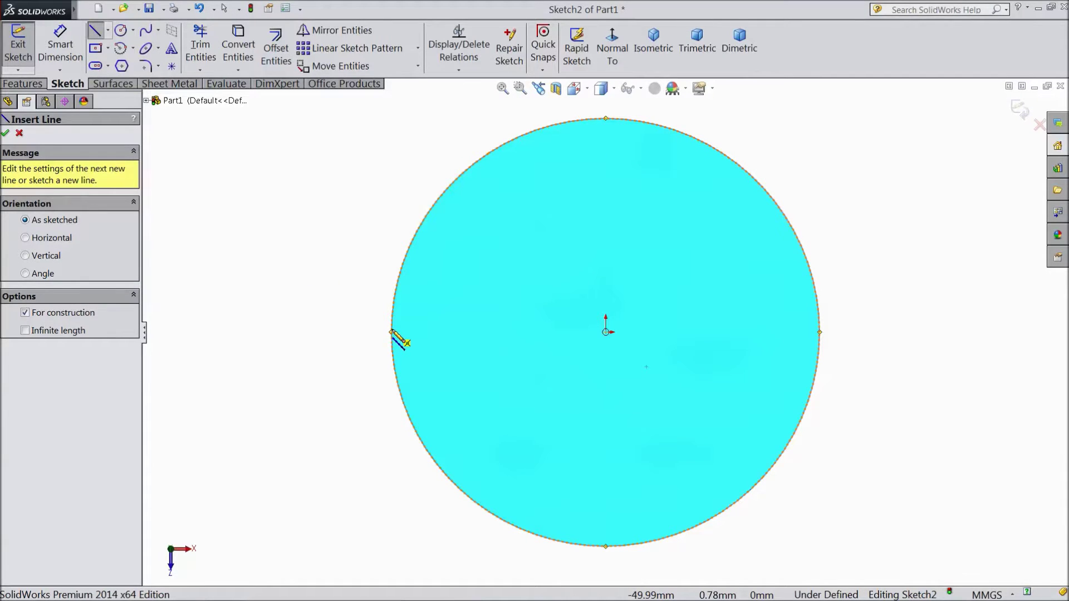
{"action": "left_click", "coordinate": [391, 333]}
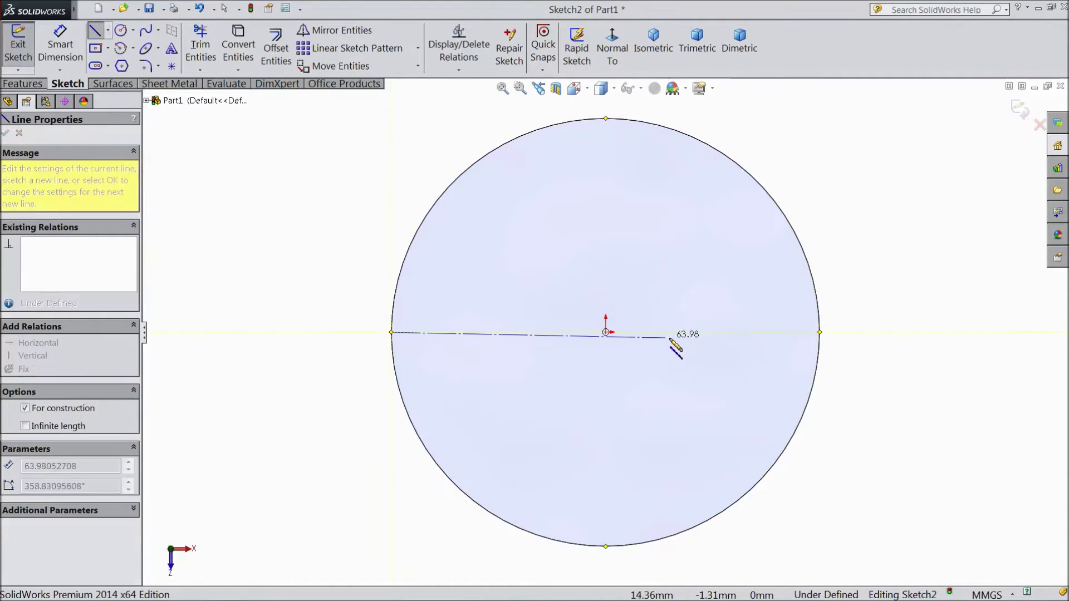
{"action": "left_click", "coordinate": [819, 332]}
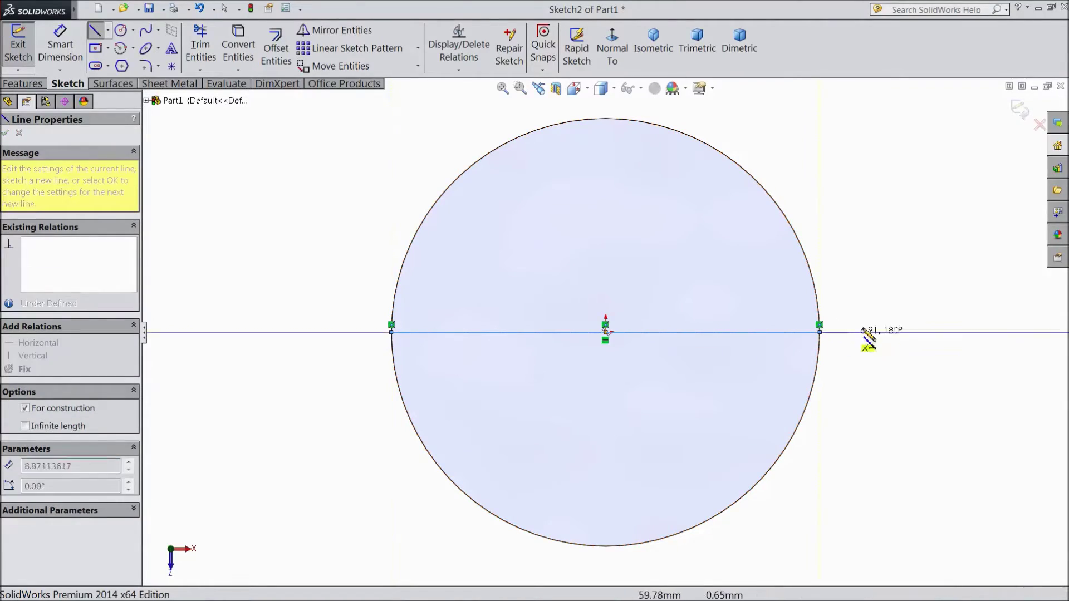
{"action": "right_click", "coordinate": [874, 313]}
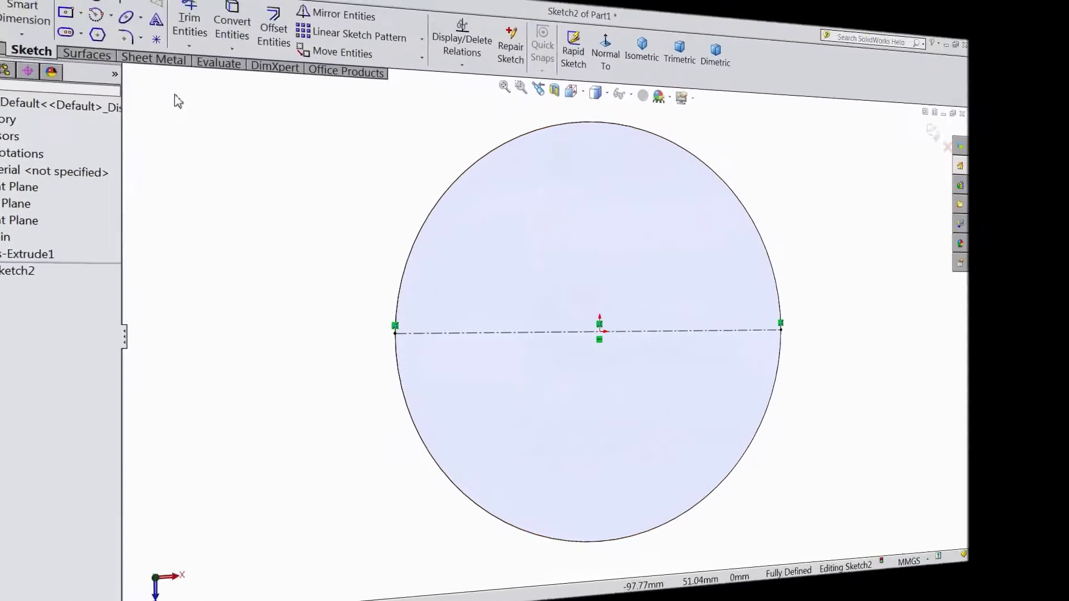
Add sketch text 'STIRLING ENGINE' centre-aligned along the construction line.
{"action": "left_click", "coordinate": [171, 50]}
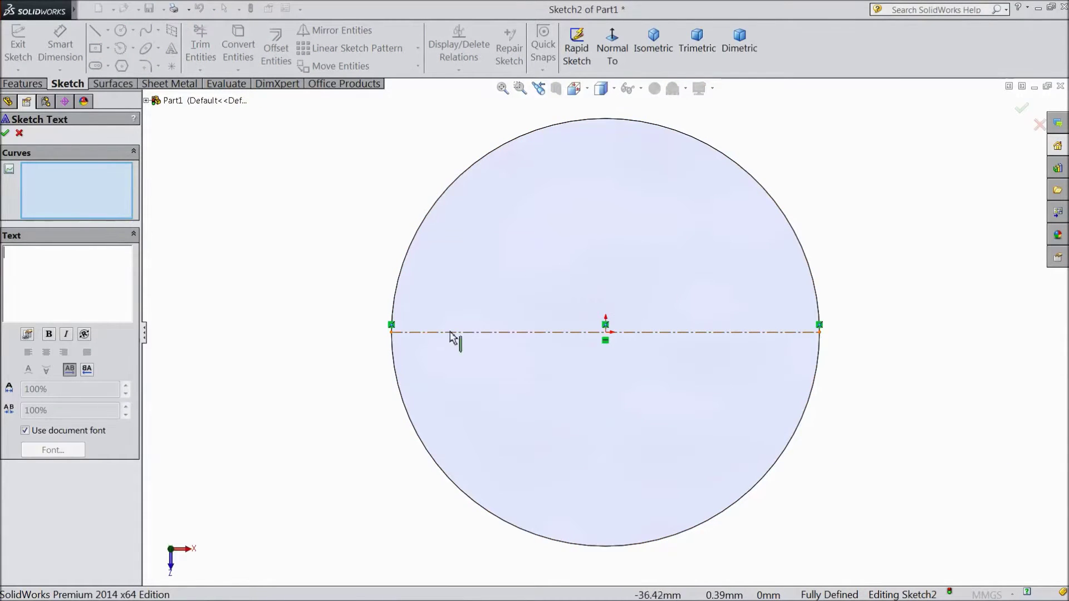
{"action": "left_click", "coordinate": [482, 333]}
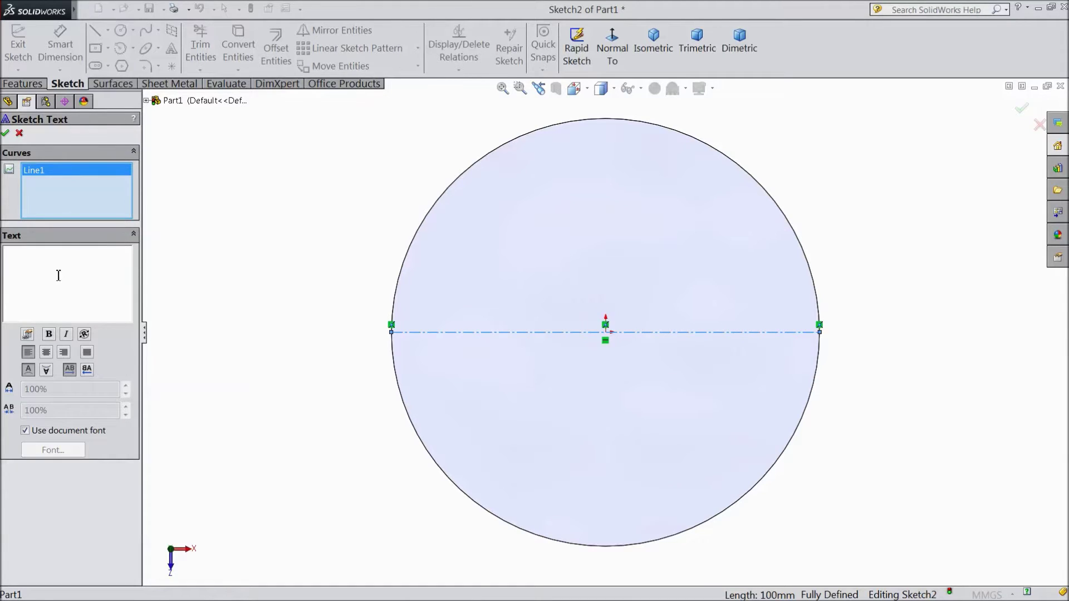
{"action": "type", "text": "STI"}
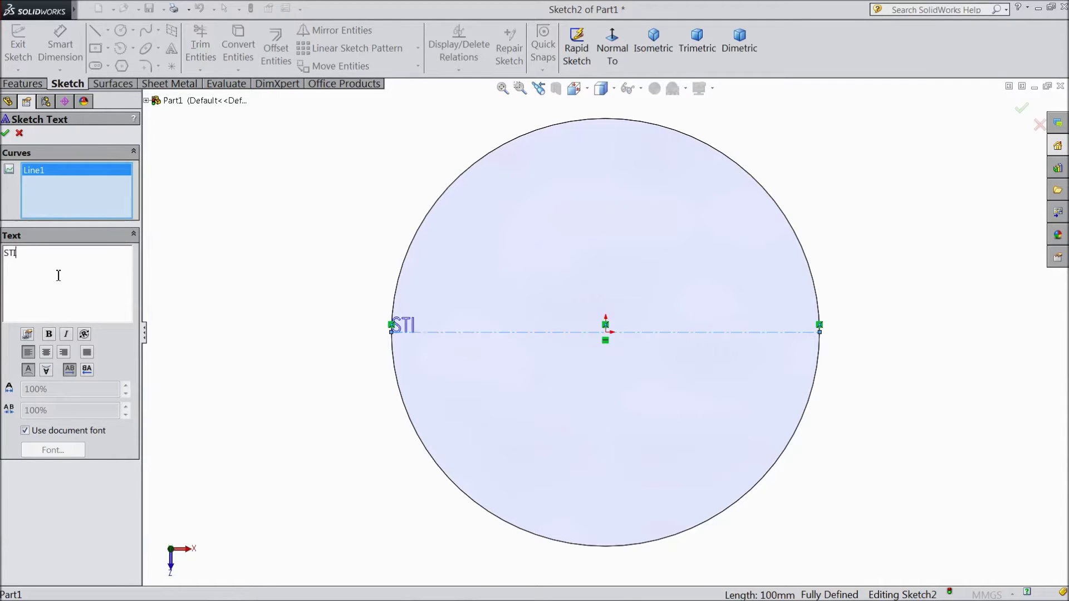
{"action": "type", "text": "RLIN"}
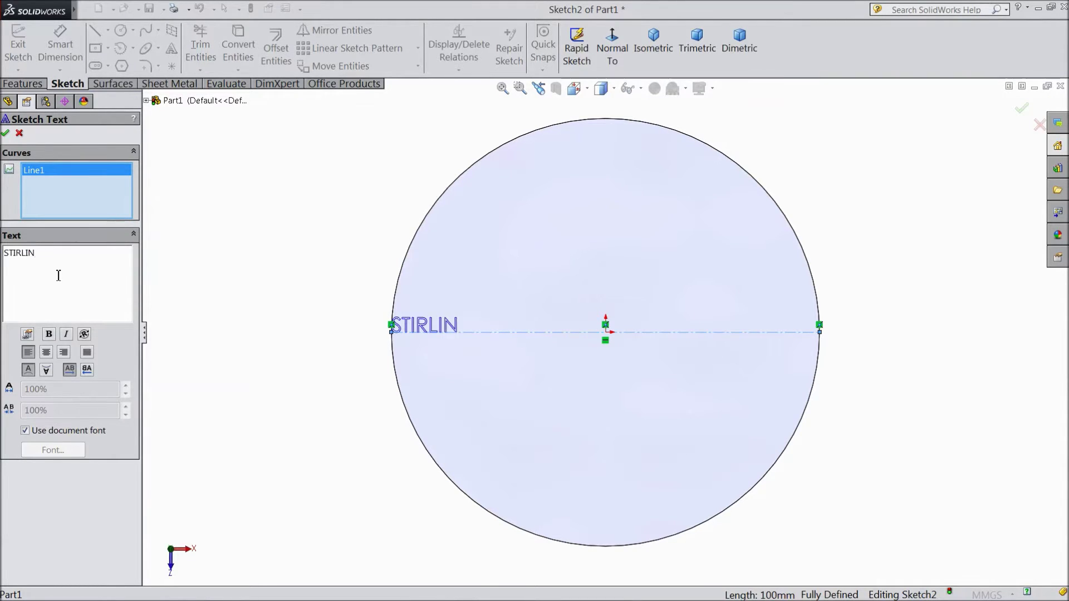
{"action": "type", "text": "G ENGINE"}
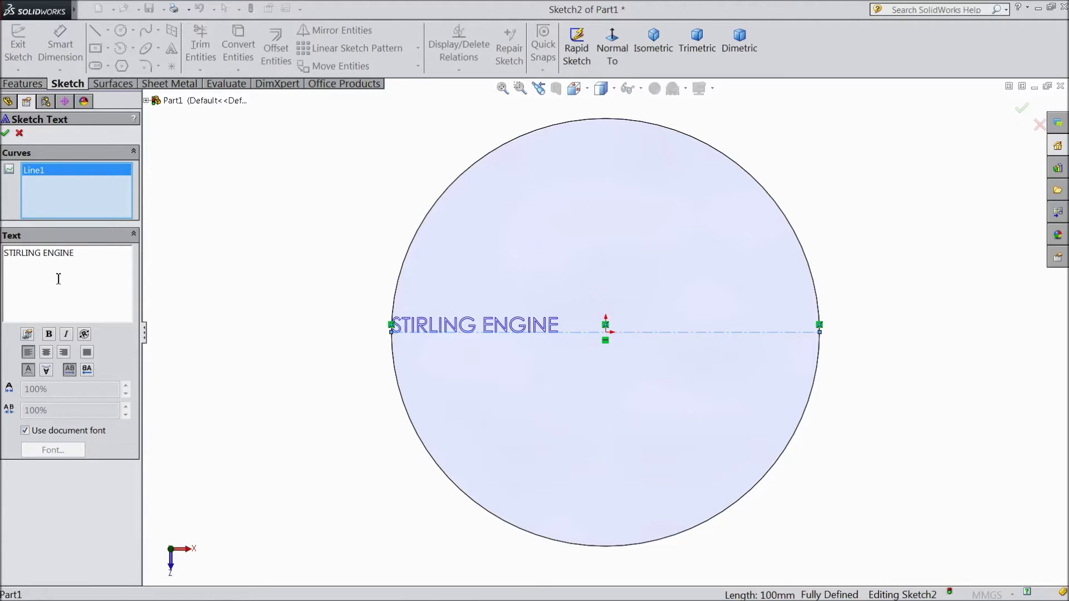
{"action": "left_click", "coordinate": [45, 353]}
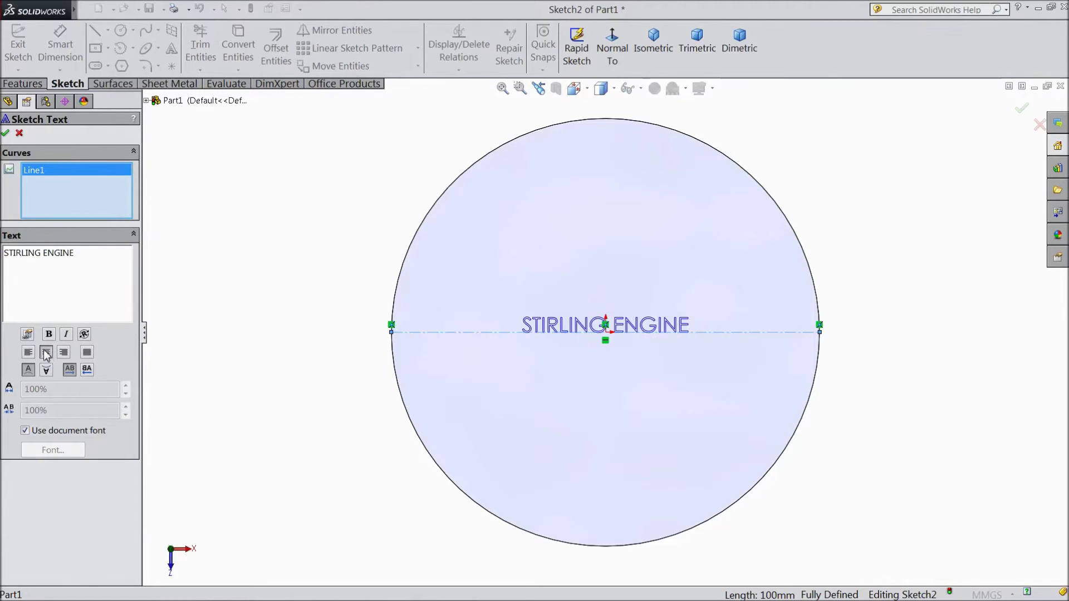
{"action": "left_click", "coordinate": [25, 431]}
{"action": "left_click", "coordinate": [51, 453]}
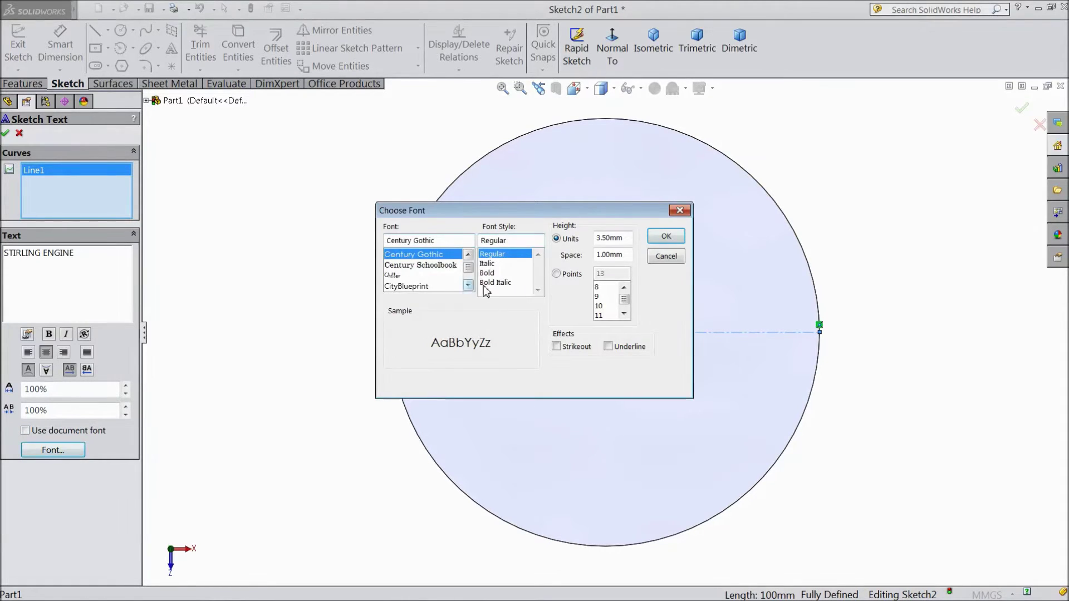
Make the lettering bold and reduce its height from 10 mm to 8.5 mm to fit the disc.
{"action": "left_click", "coordinate": [488, 272]}
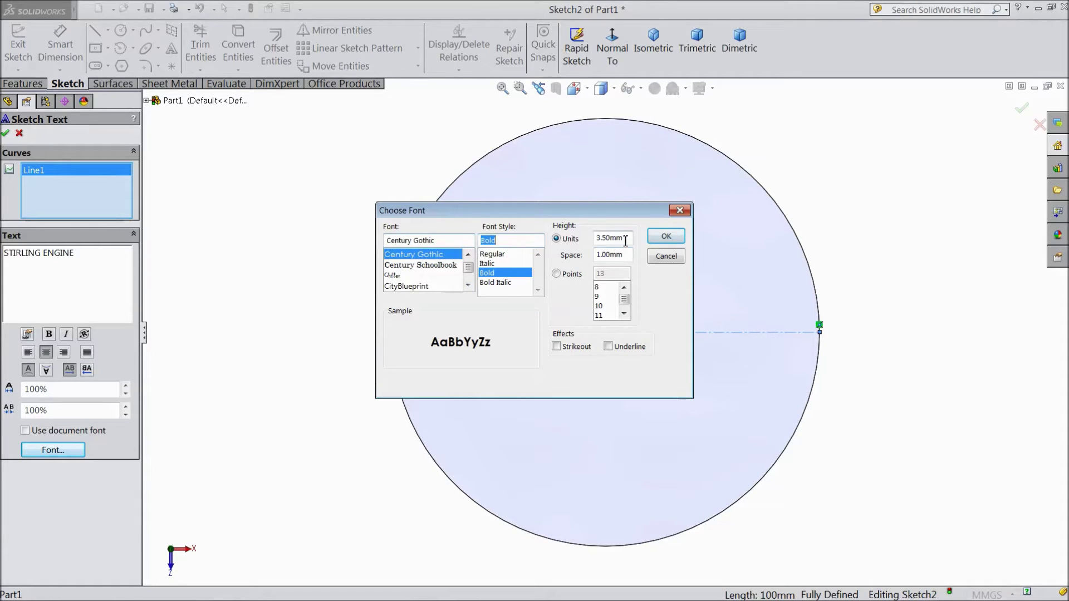
{"action": "left_click_drag", "start_coordinate": [625, 240], "coordinate": [593, 238]}
{"action": "type", "text": "10"}
{"action": "left_click", "coordinate": [663, 238]}
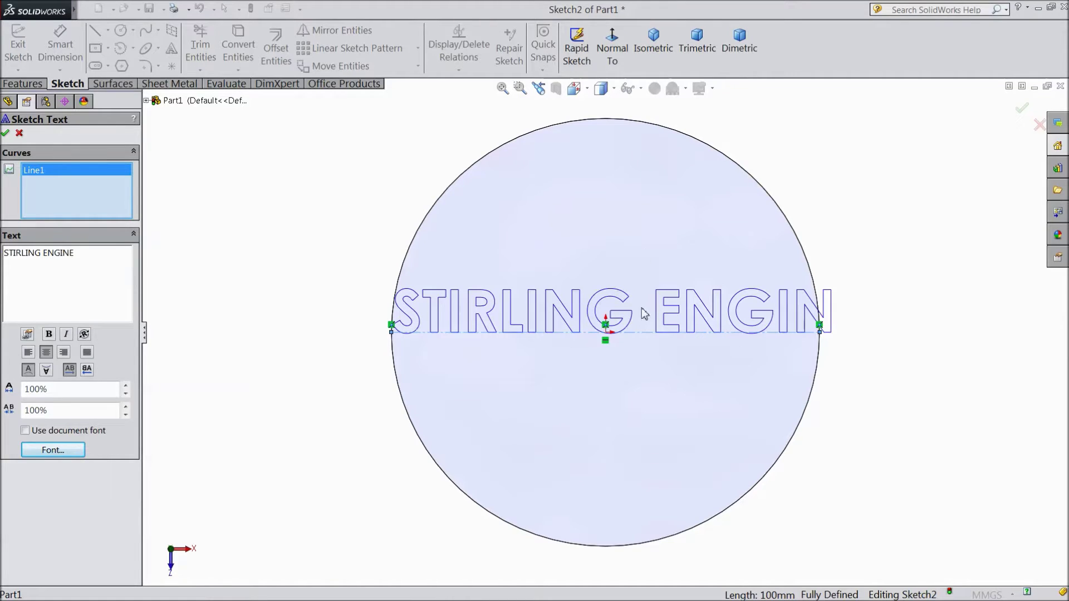
{"action": "left_click", "coordinate": [66, 454]}
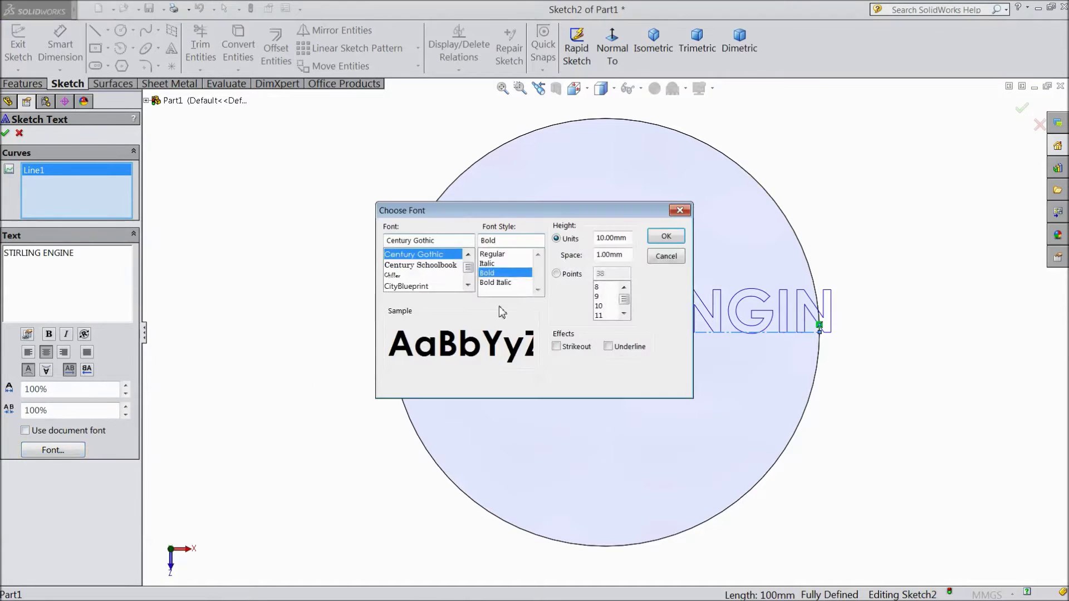
{"action": "left_click_drag", "start_coordinate": [628, 238], "coordinate": [600, 237]}
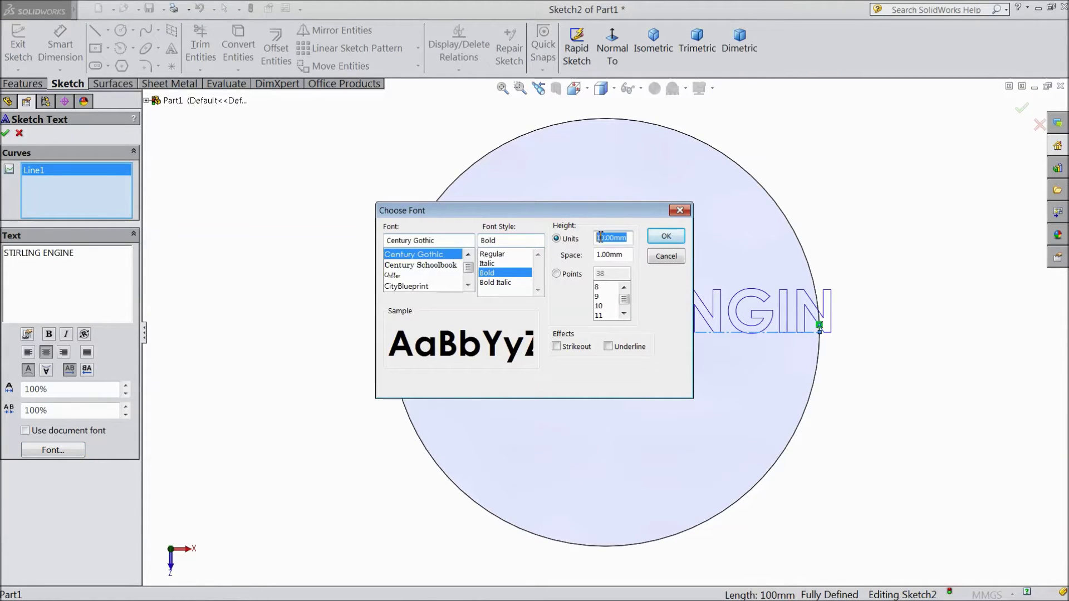
{"action": "type", "text": "8.5"}
{"action": "left_click", "coordinate": [664, 236]}
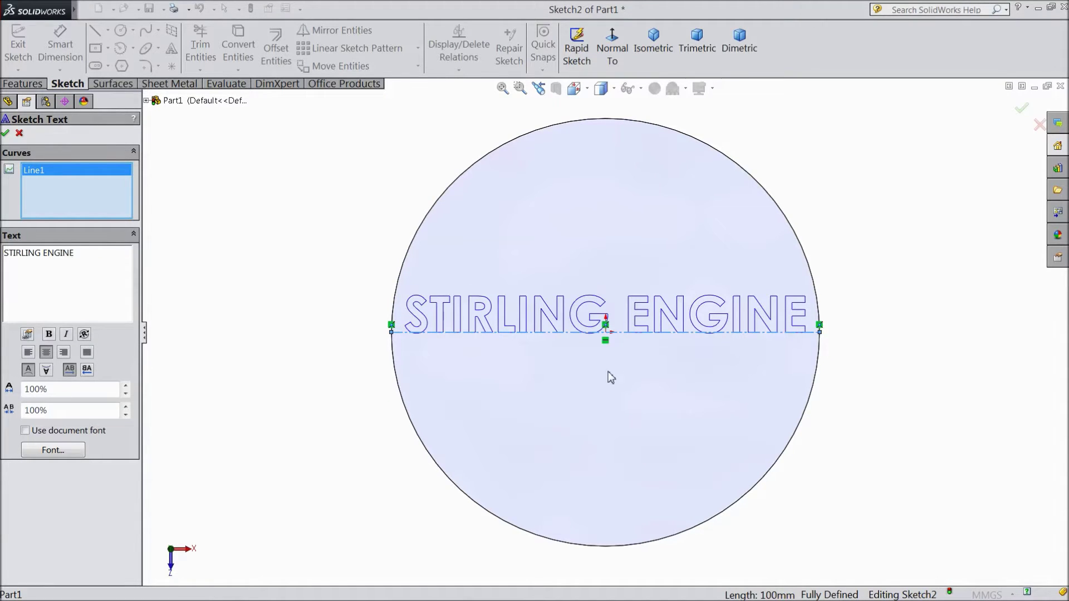
Exit the text sketch and begin an Extruded Boss/Base on the lettering.
{"action": "left_click", "coordinate": [5, 134]}
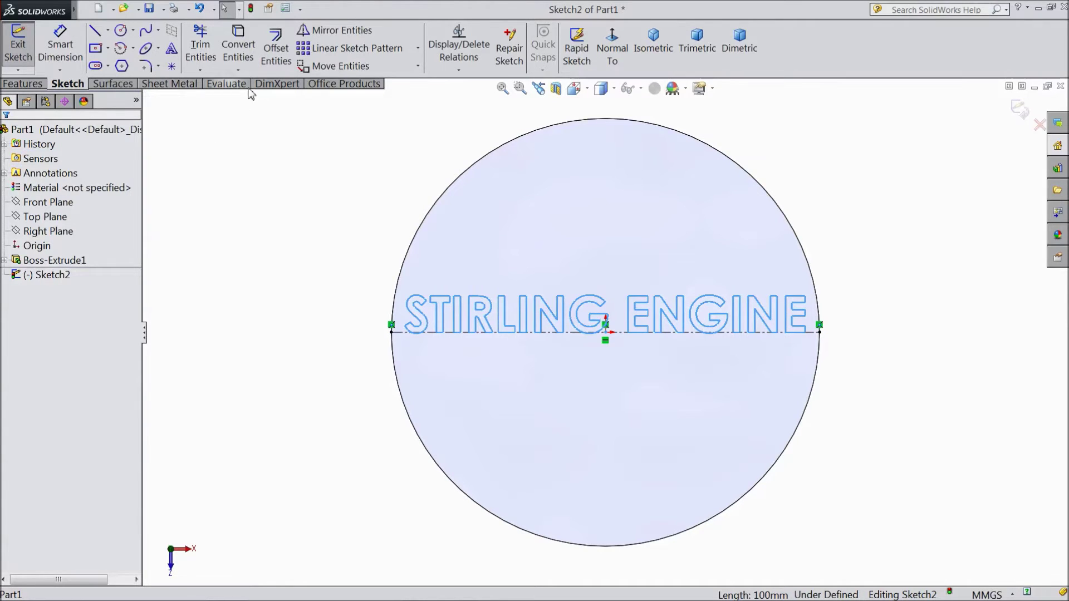
{"action": "left_click", "coordinate": [22, 84]}
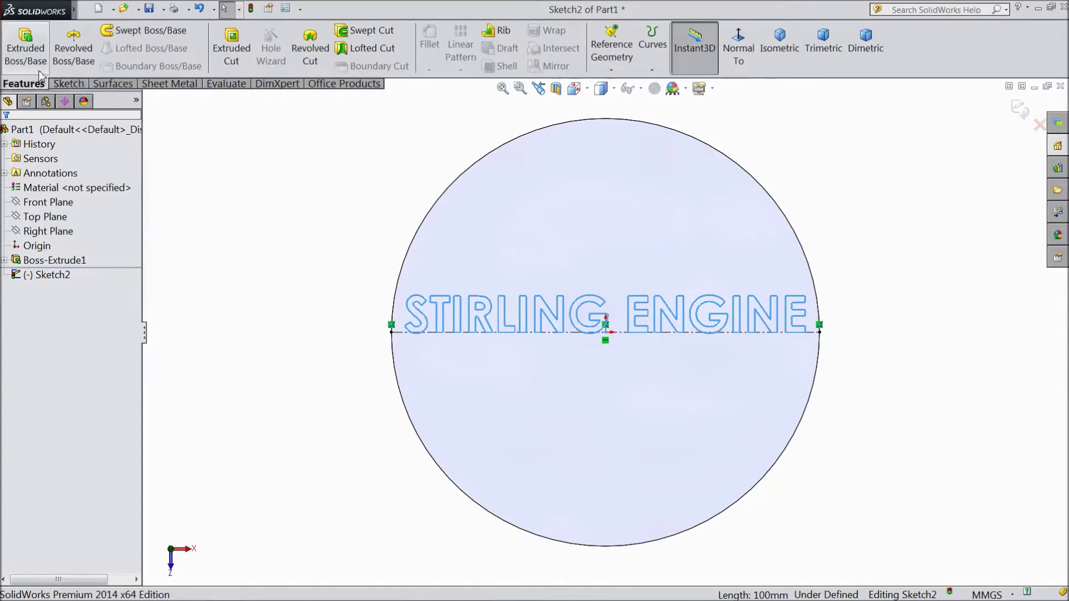
{"action": "left_click", "coordinate": [36, 58]}
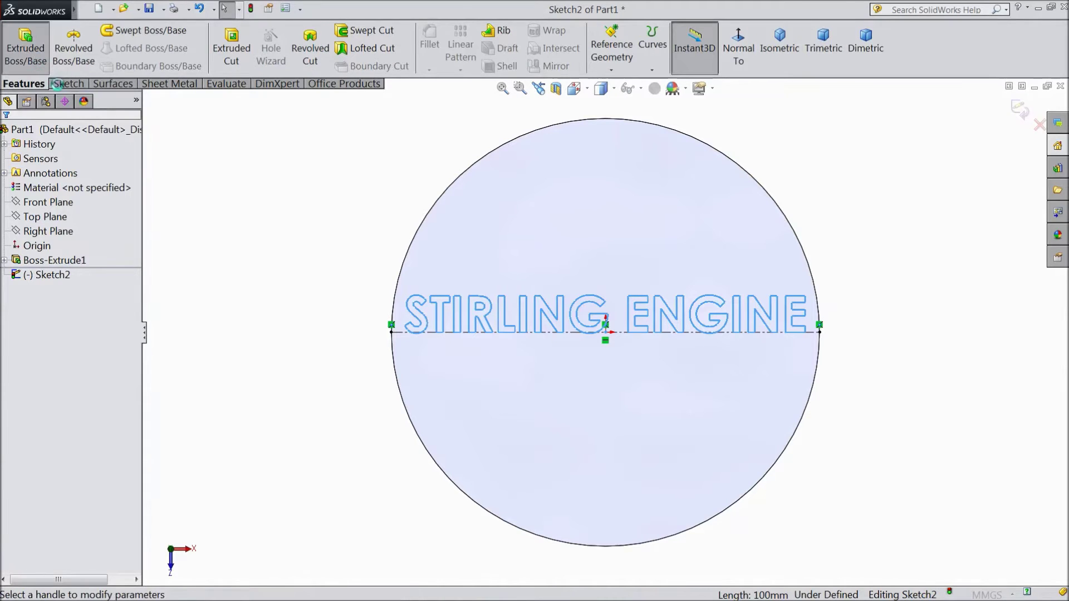
{"action": "mouse_move", "coordinate": [305, 429]}
{"action": "middle_mouse_down"}
{"action": "mouse_move", "coordinate": [306, 348]}
{"action": "mouse_move", "coordinate": [289, 286]}
{"action": "mouse_move", "coordinate": [279, 316]}
{"action": "middle_mouse_up"}
{"action": "scroll", "coordinate": [646, 226], "scroll_direction": "down", "scroll_amount": 2}
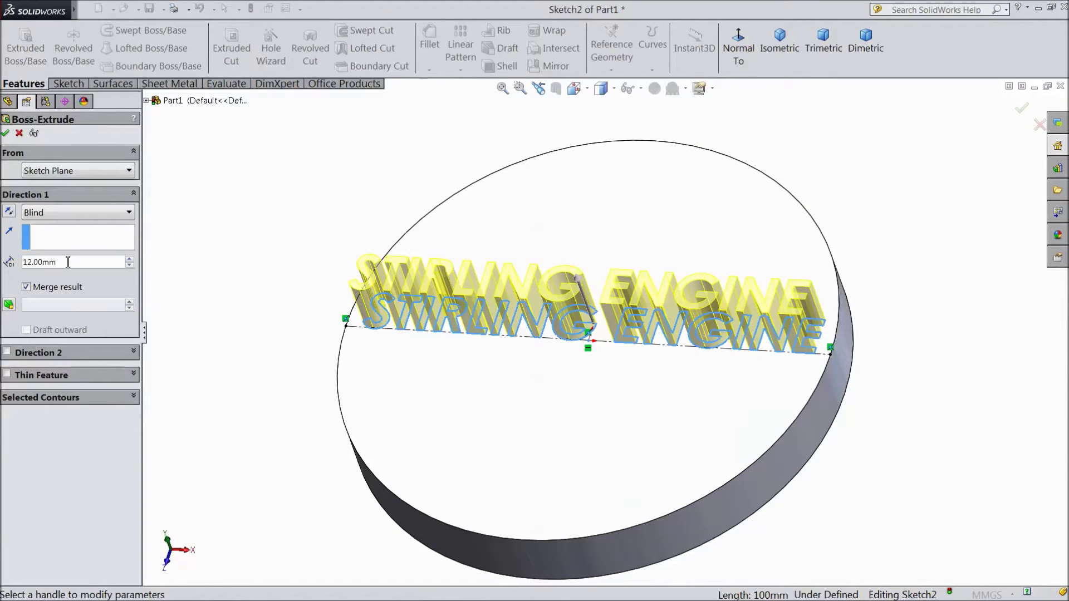
Set the lettering's extrusion depth to 2 mm and accept Boss-Extrude2.
{"action": "left_click_drag", "start_coordinate": [68, 262], "coordinate": [14, 262]}
{"action": "type", "text": "1"}
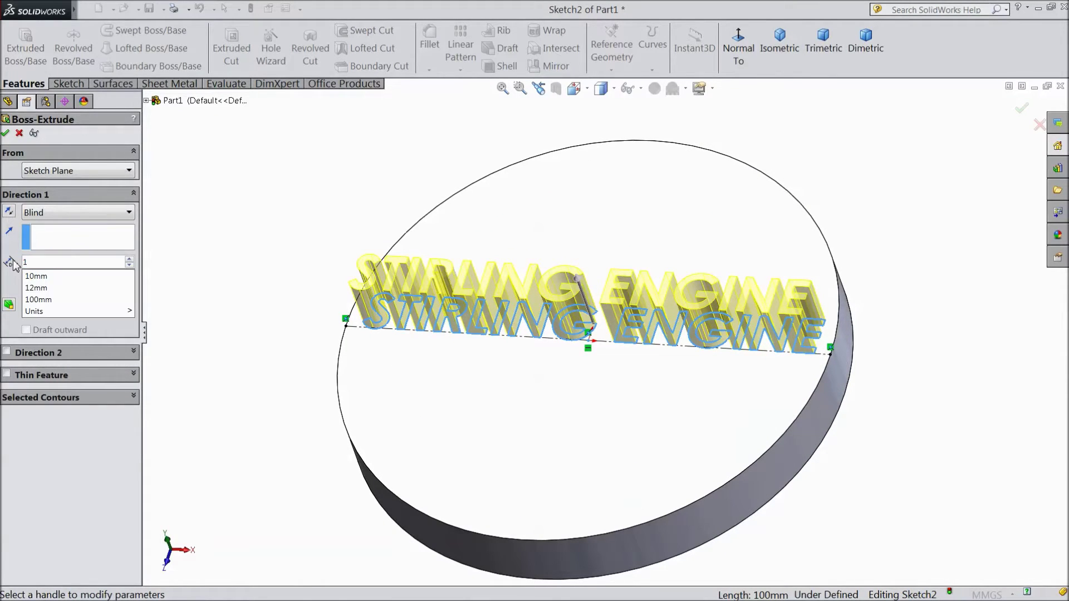
{"action": "key", "text": "Escape"}
{"action": "key", "text": "Return"}
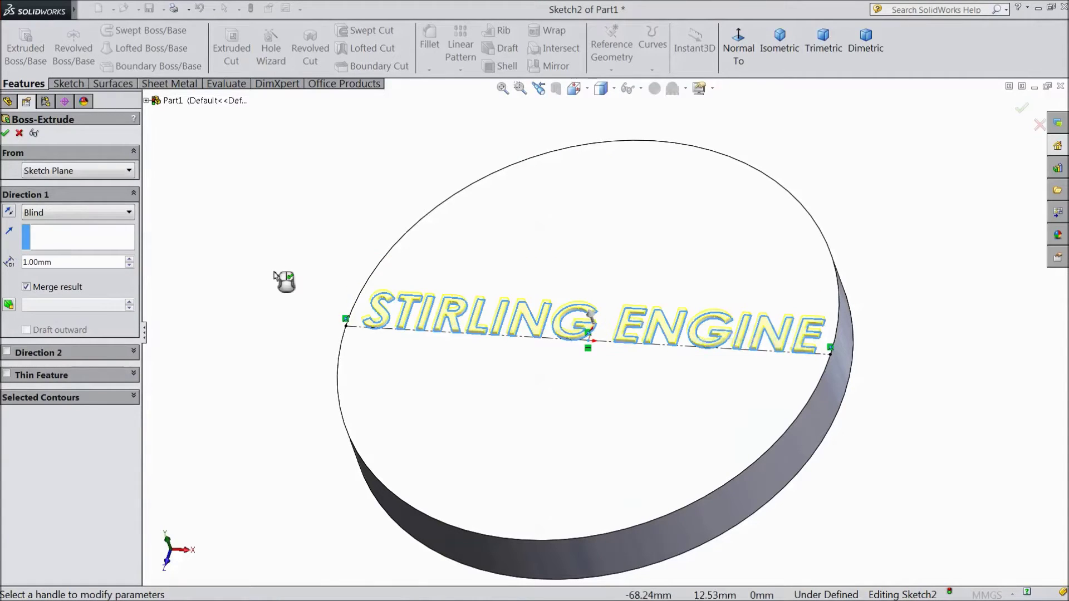
{"action": "double_click", "coordinate": [55, 261]}
{"action": "type", "text": "2"}
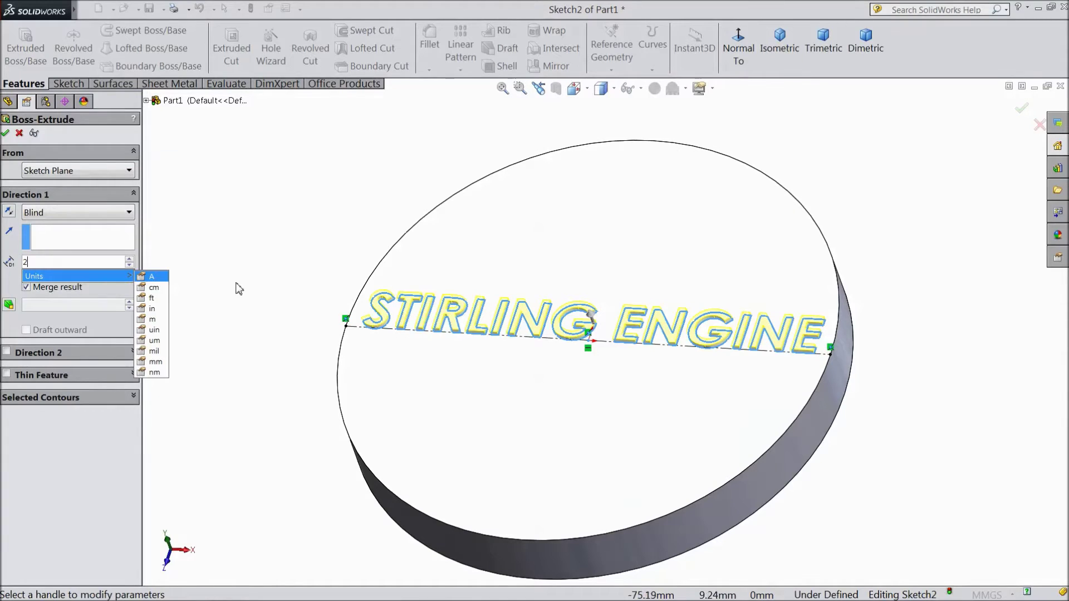
{"action": "key", "text": "Return"}
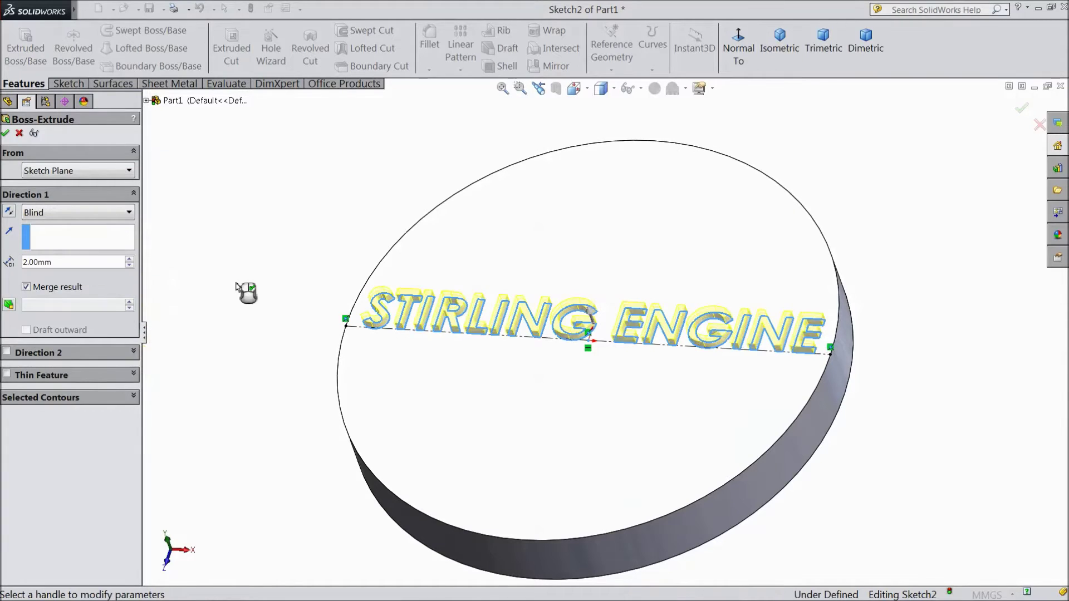
{"action": "left_click", "coordinate": [6, 134]}
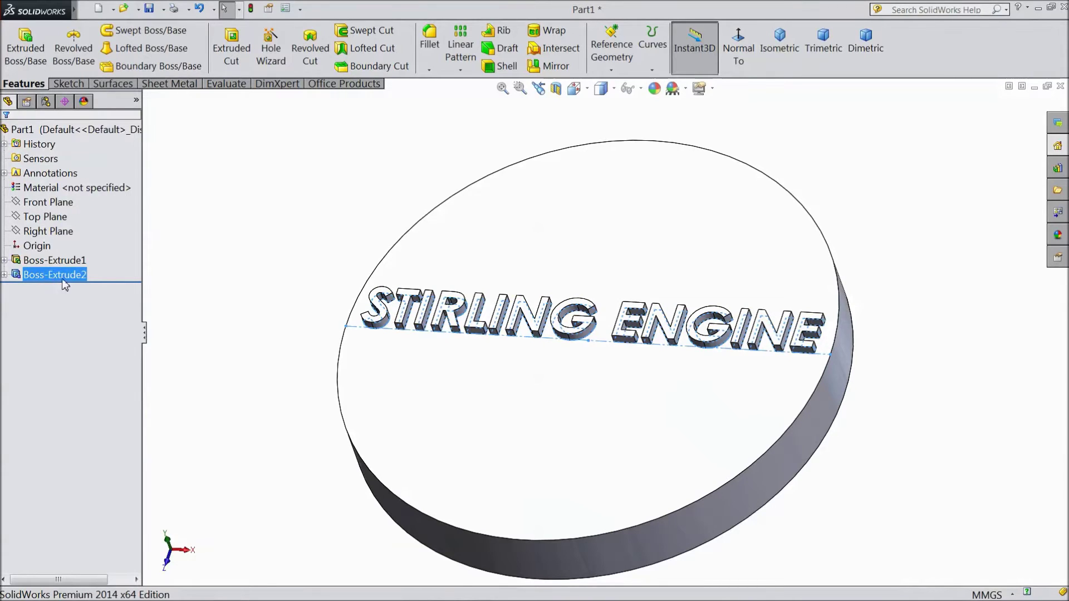
Give Boss-Extrude2 a pure red (255,0,0) appearance.
{"action": "left_click", "coordinate": [654, 88]}
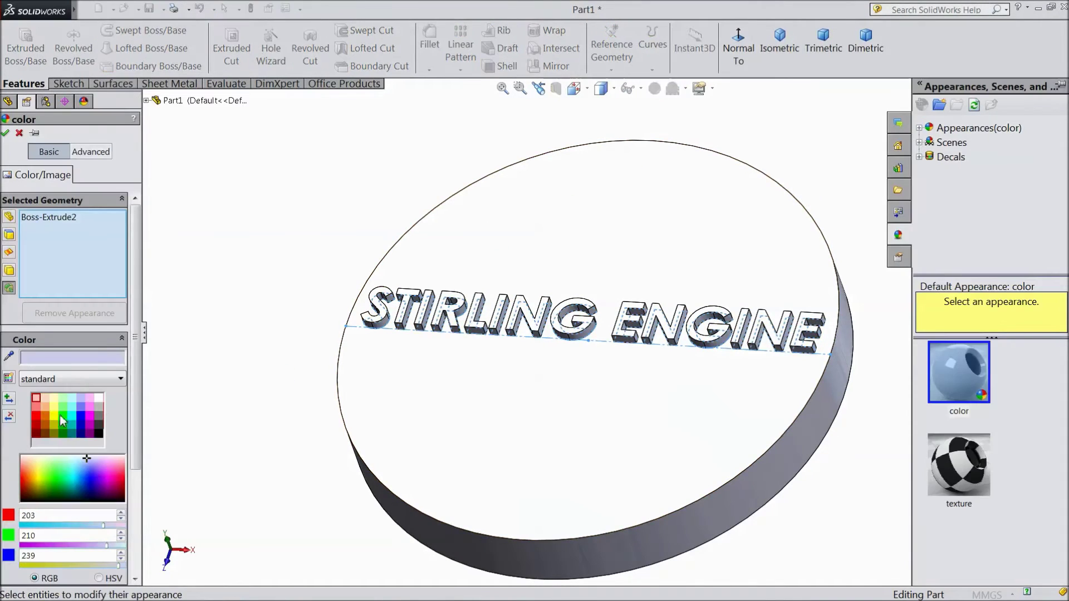
{"action": "left_click", "coordinate": [39, 420]}
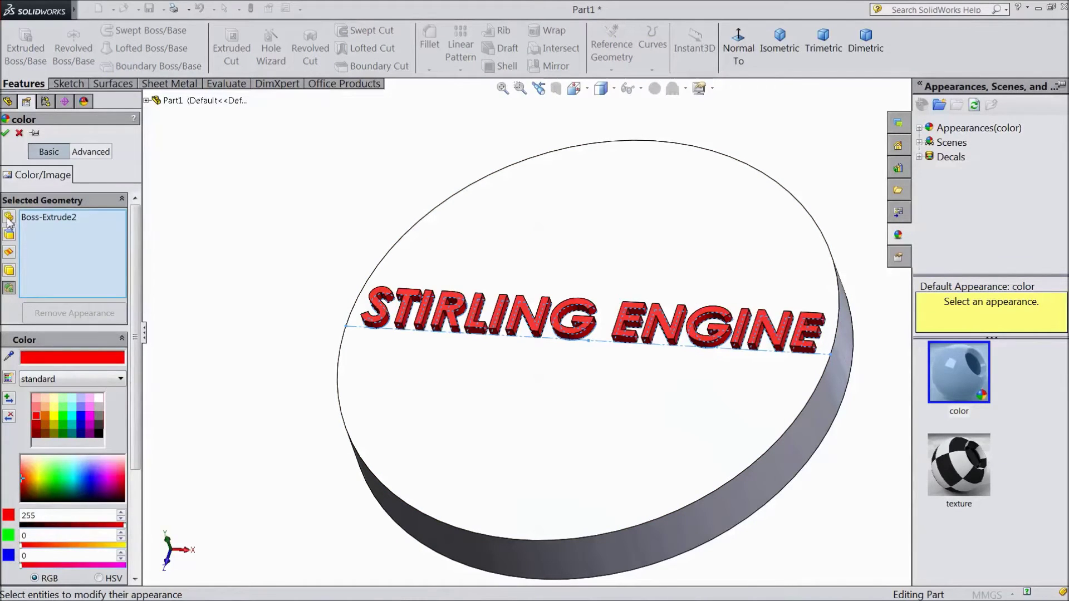
{"action": "left_click", "coordinate": [5, 134]}
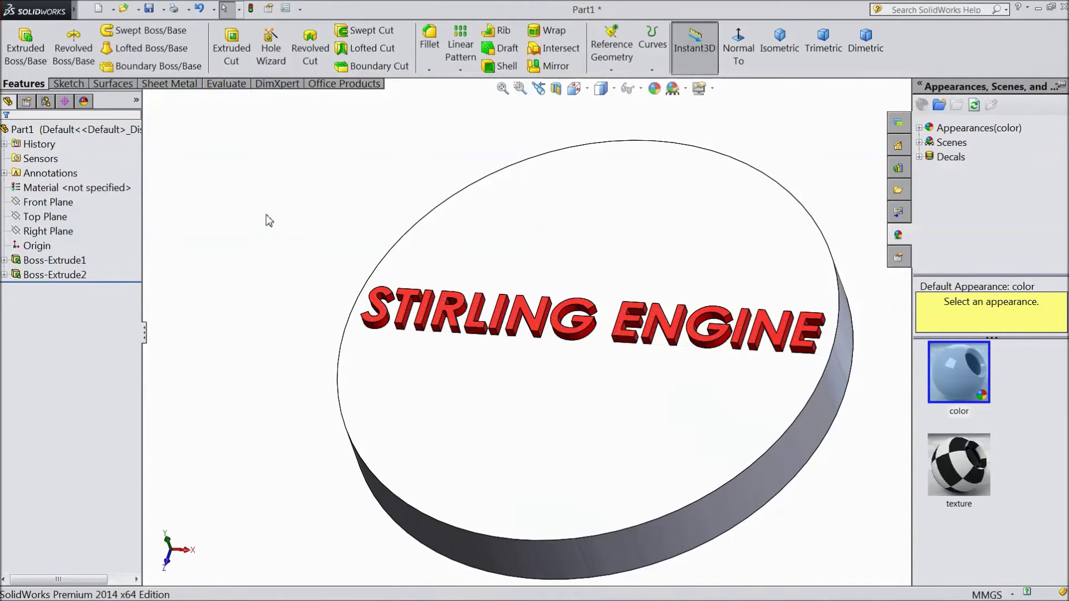
{"action": "middle_click_drag", "start_coordinate": [313, 290], "coordinate": [341, 272]}
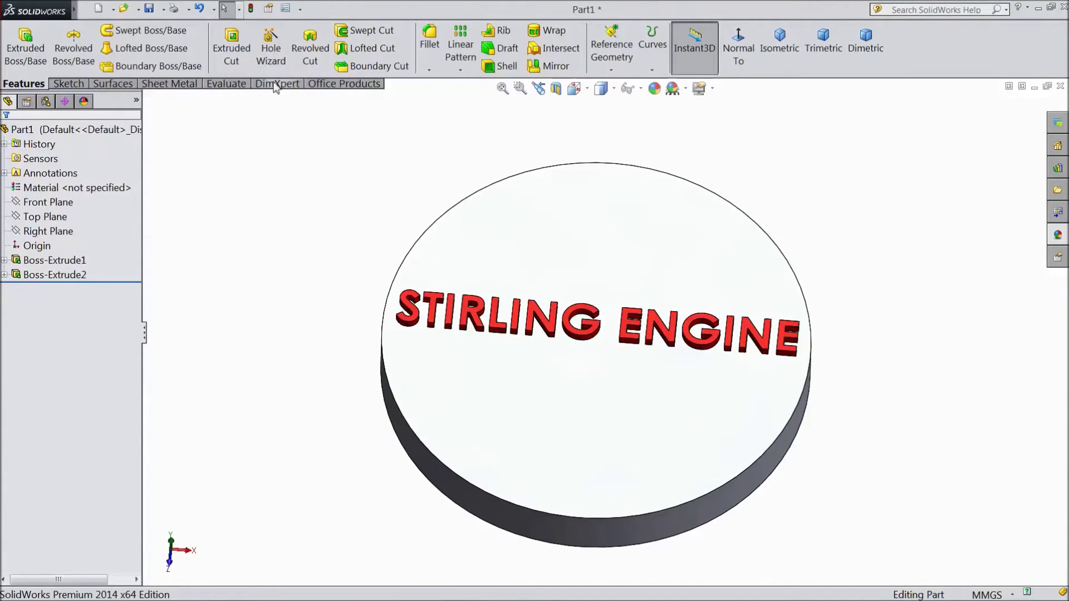
Start a countersink Hole Wizard hole on the top face using the ANSI Metric standard.
{"action": "left_click", "coordinate": [649, 260]}
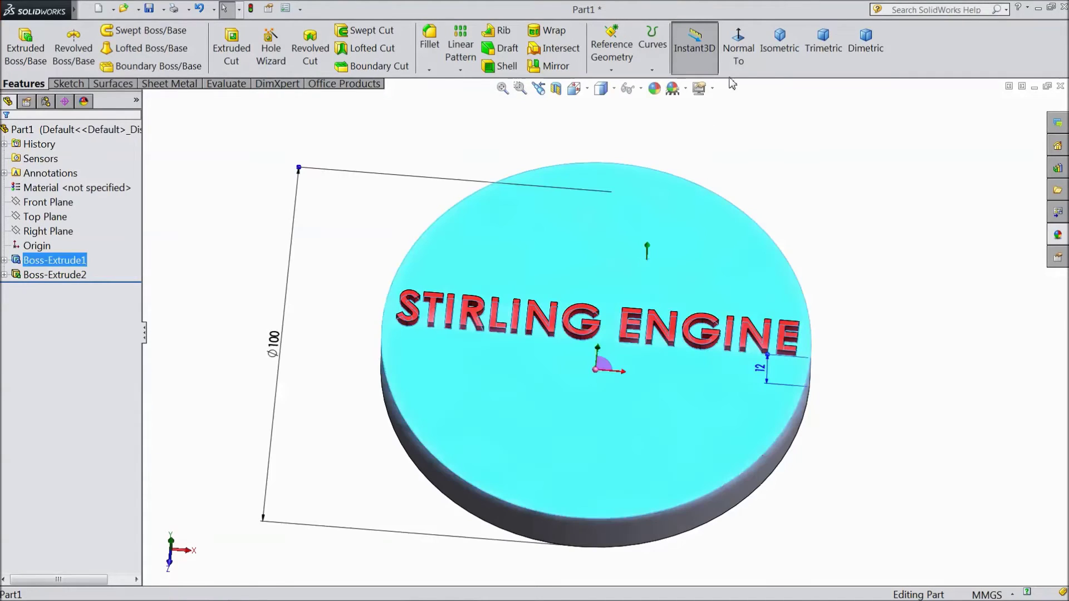
{"action": "left_click", "coordinate": [739, 44]}
{"action": "left_click", "coordinate": [271, 53]}
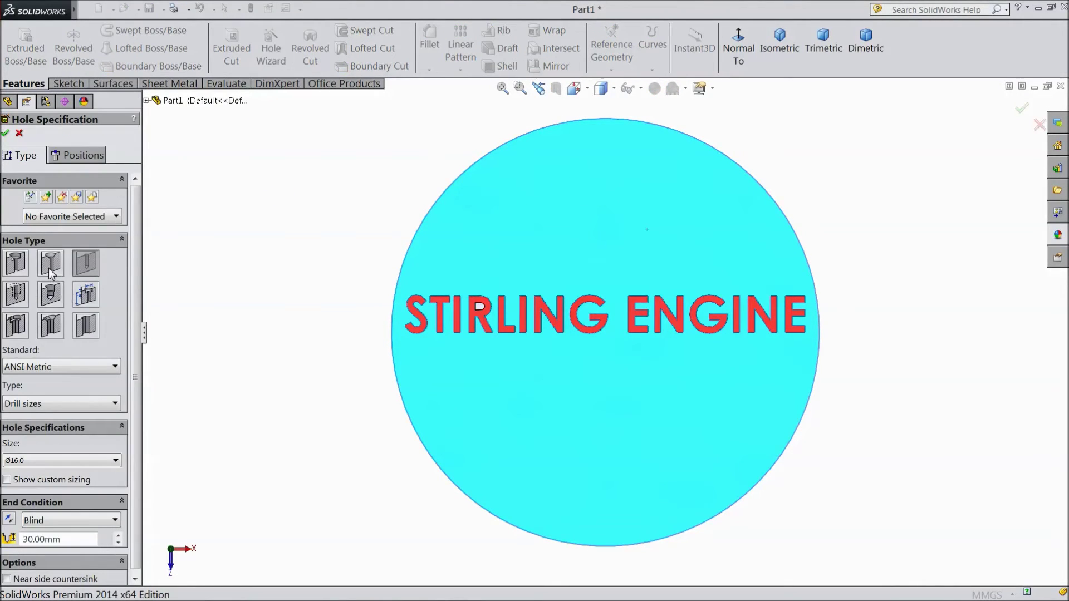
{"action": "left_click", "coordinate": [51, 270]}
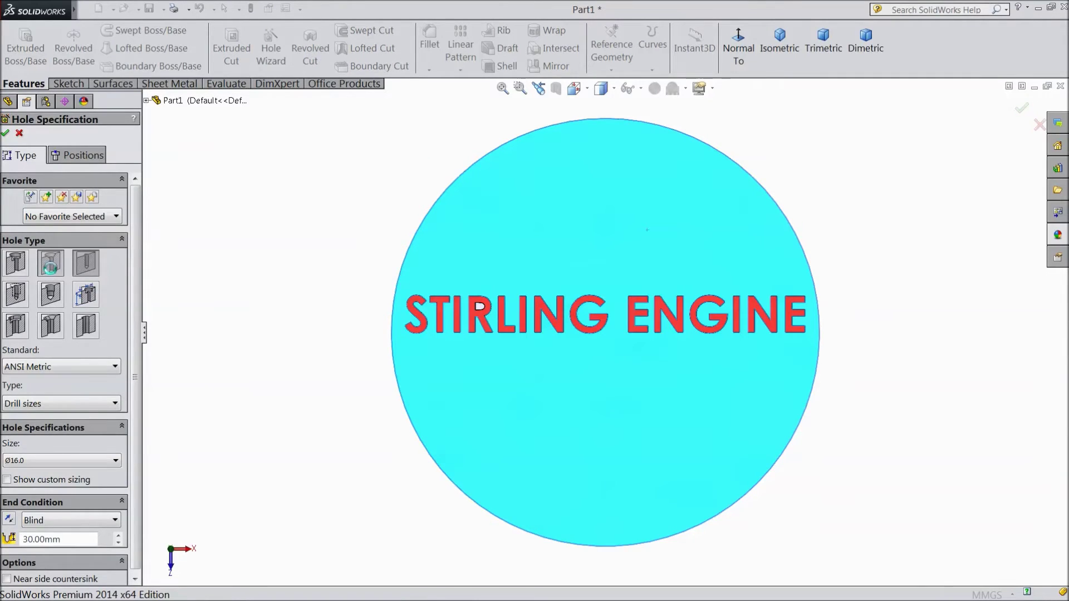
{"action": "left_click", "coordinate": [39, 367]}
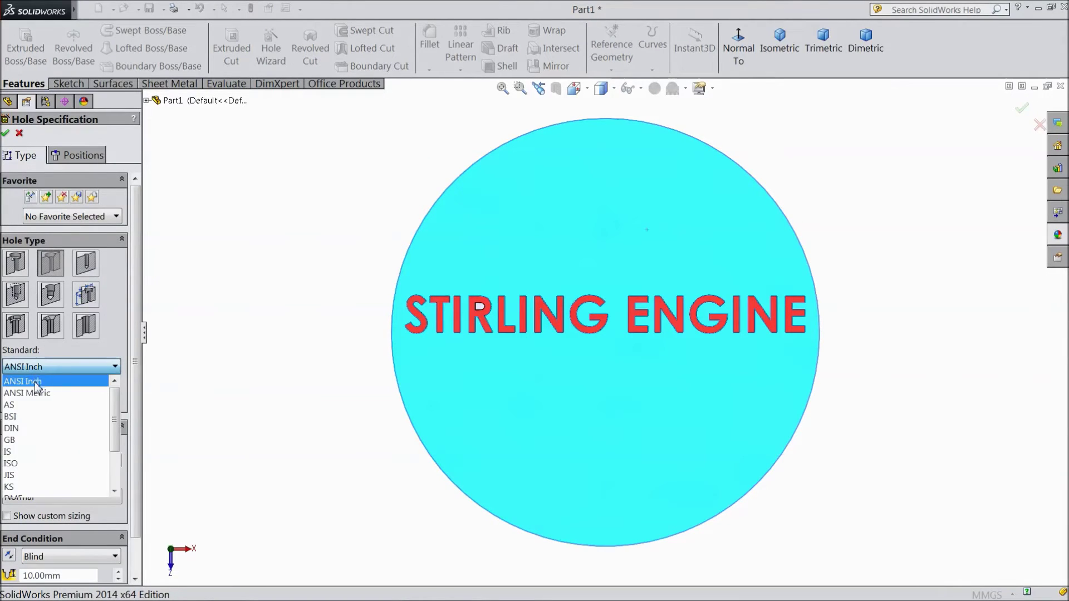
{"action": "left_click", "coordinate": [38, 390]}
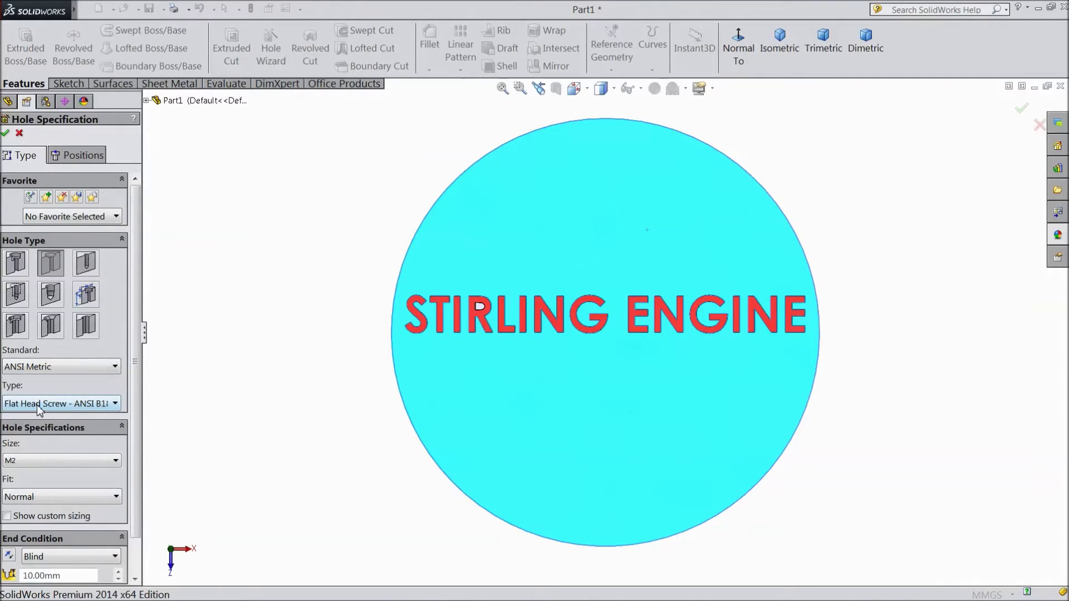
Set the hole to M5 size, Loose fit, Through All.
{"action": "left_click", "coordinate": [25, 461]}
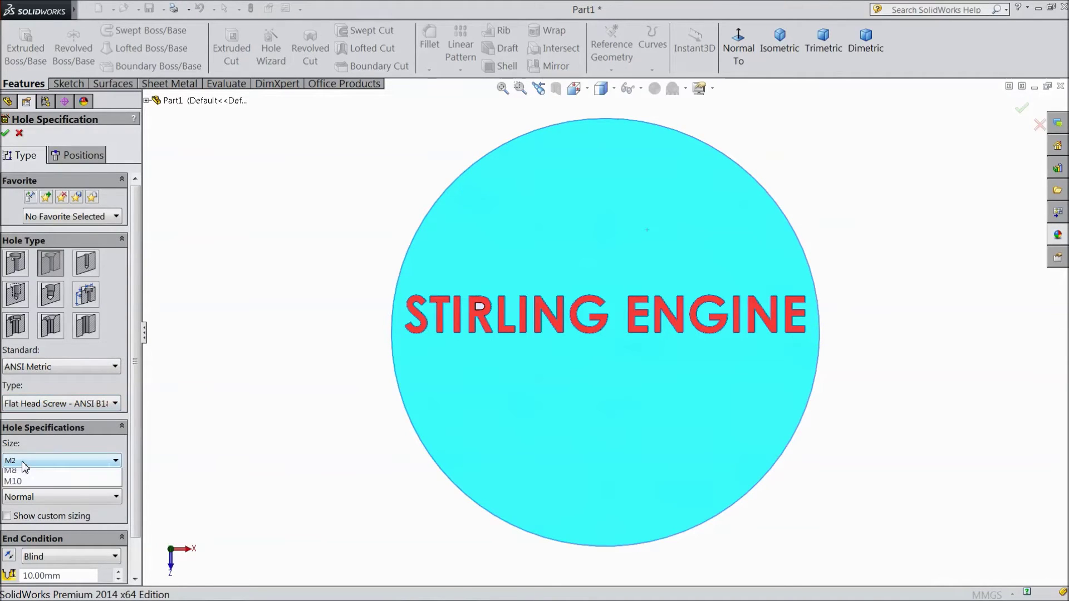
{"action": "left_click", "coordinate": [14, 531]}
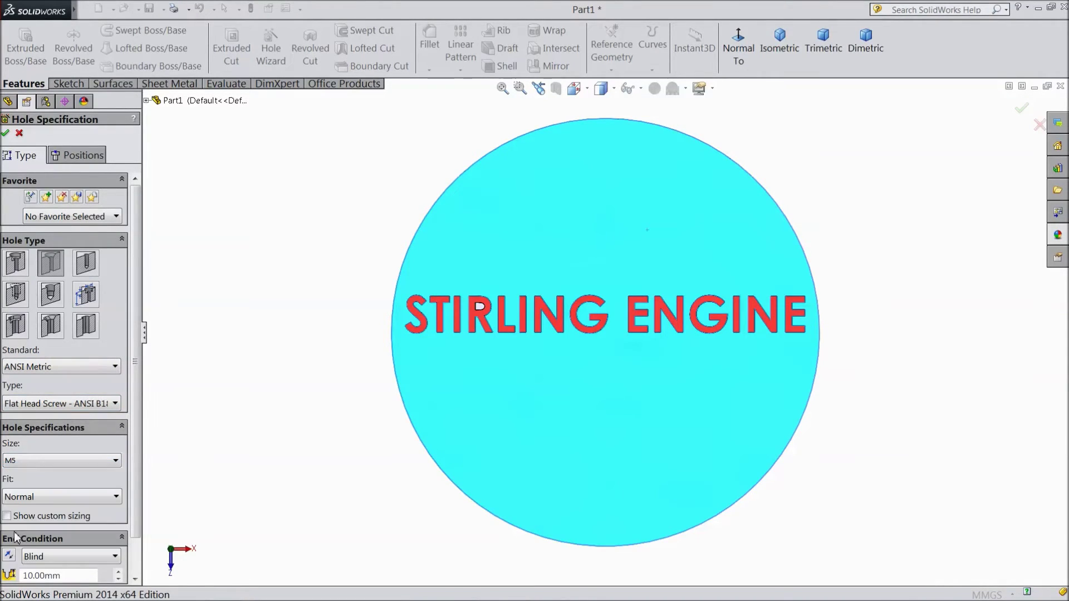
{"action": "left_click", "coordinate": [85, 497]}
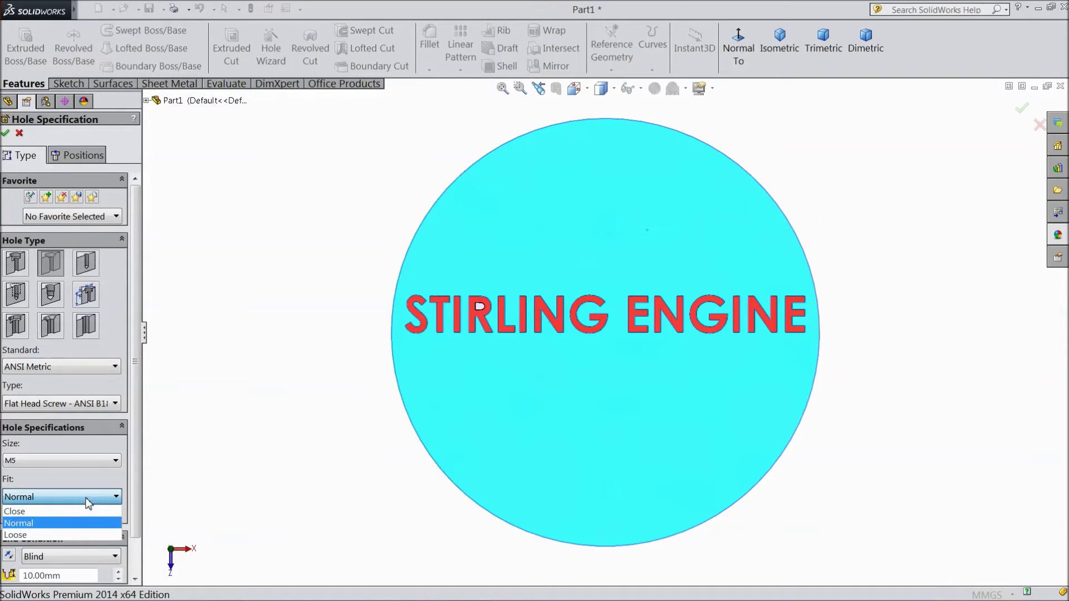
{"action": "left_click", "coordinate": [27, 535]}
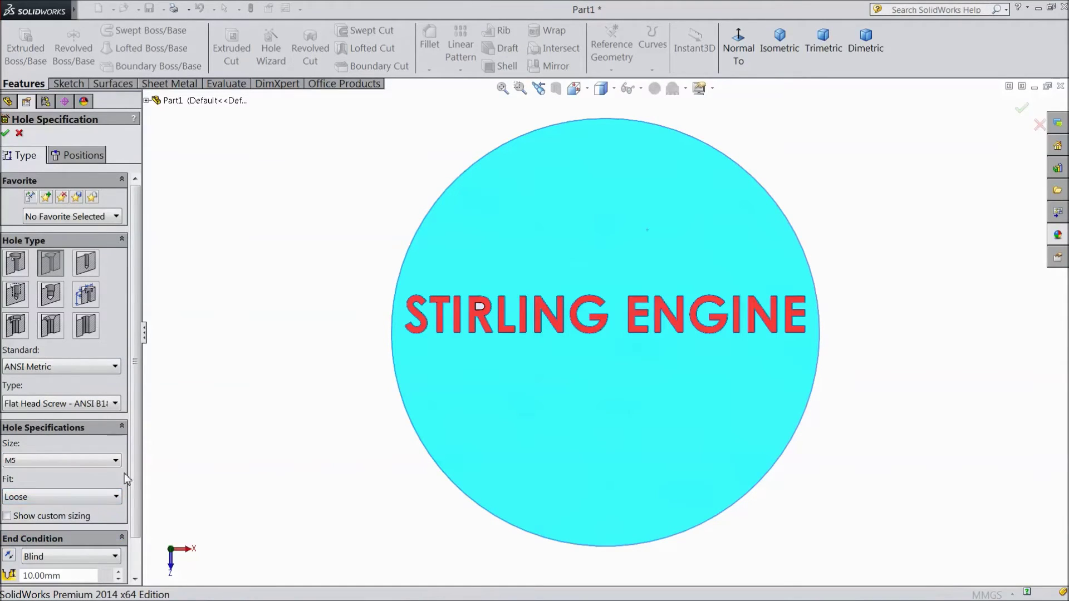
{"action": "scroll", "coordinate": [139, 455], "scroll_direction": "down", "scroll_amount": 2}
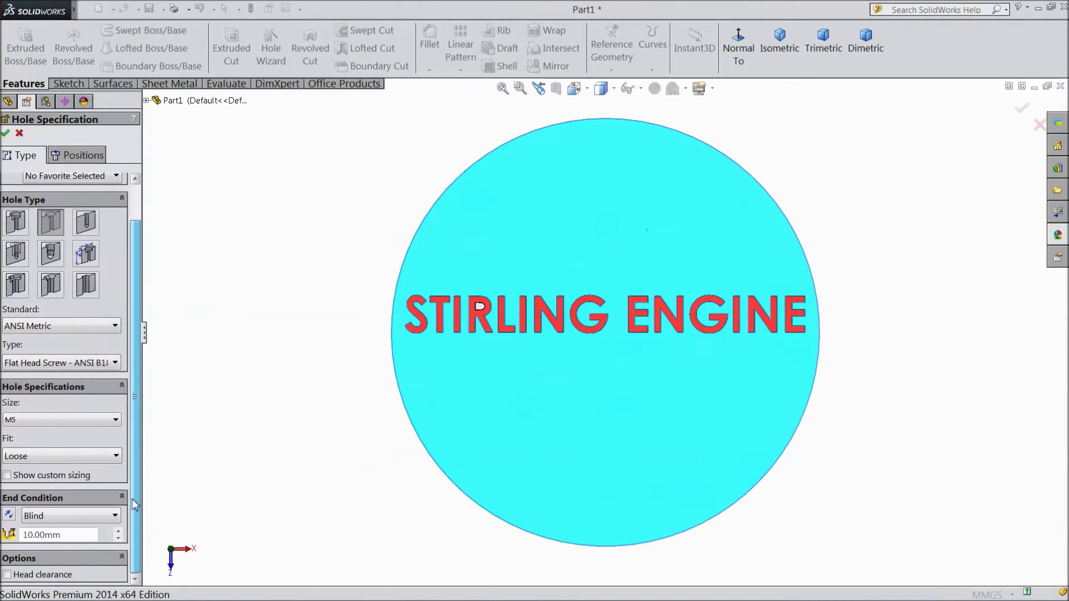
{"action": "left_click", "coordinate": [71, 516]}
{"action": "left_click", "coordinate": [60, 542]}
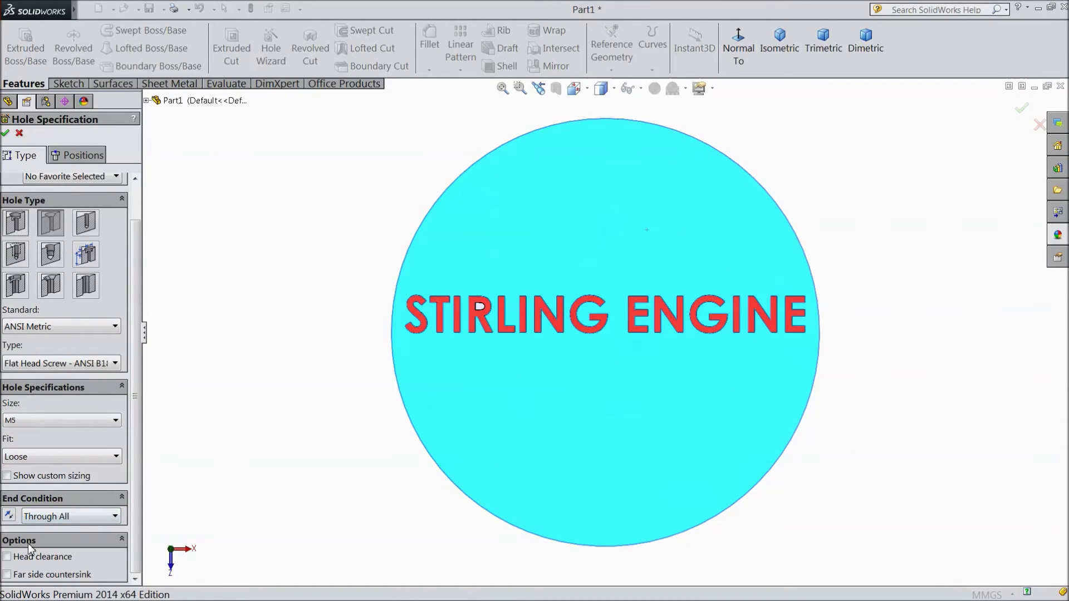
Enable far side countersink and head clearance for the hole.
{"action": "left_click", "coordinate": [6, 574]}
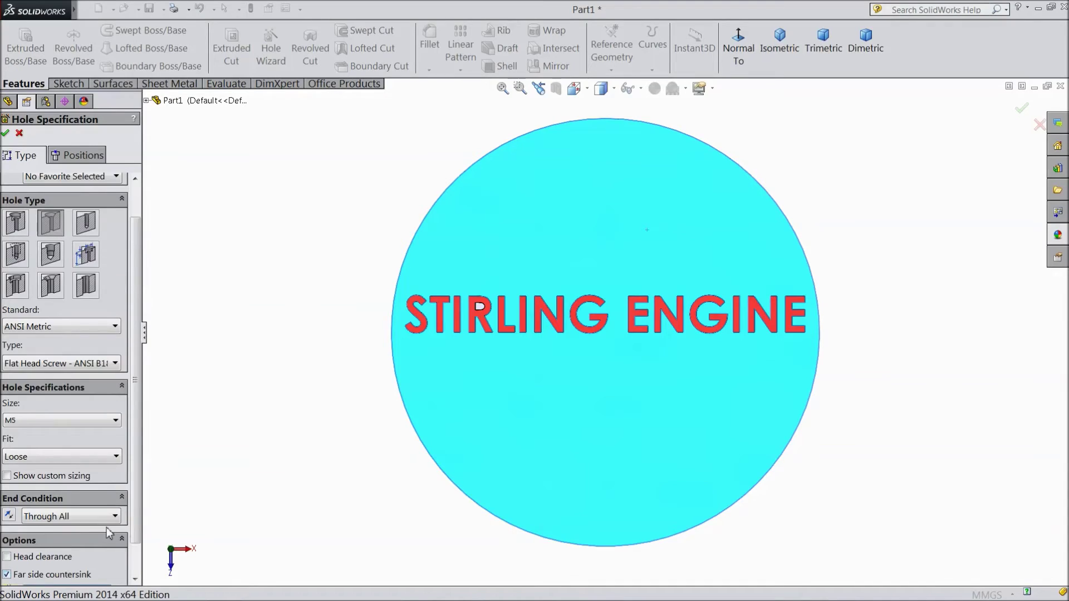
{"action": "scroll", "coordinate": [106, 526], "scroll_direction": "down", "scroll_amount": 1}
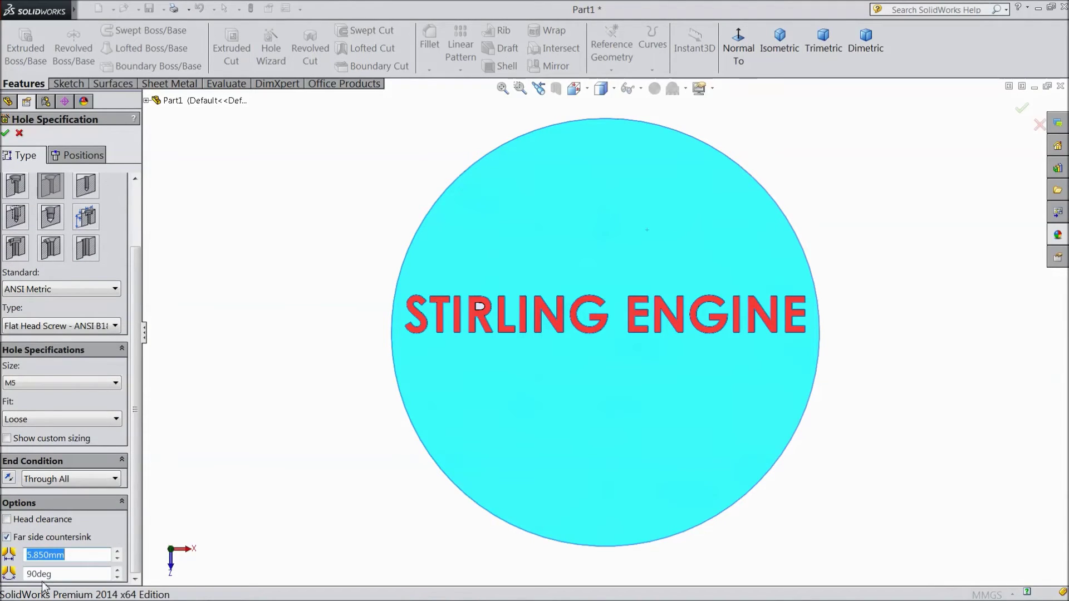
{"action": "left_click", "coordinate": [6, 519]}
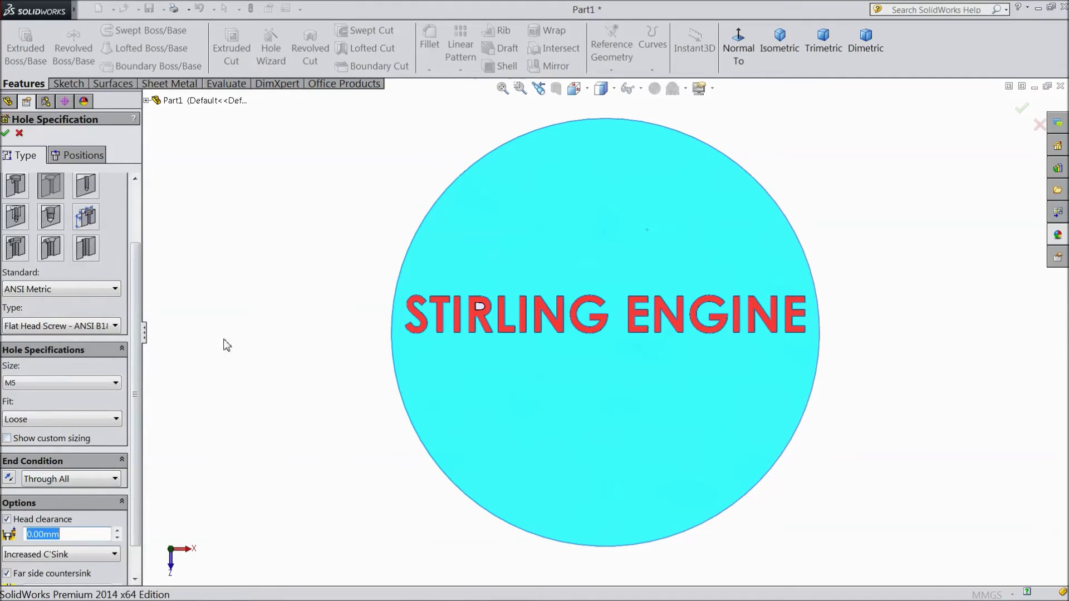
{"action": "left_click", "coordinate": [81, 156]}
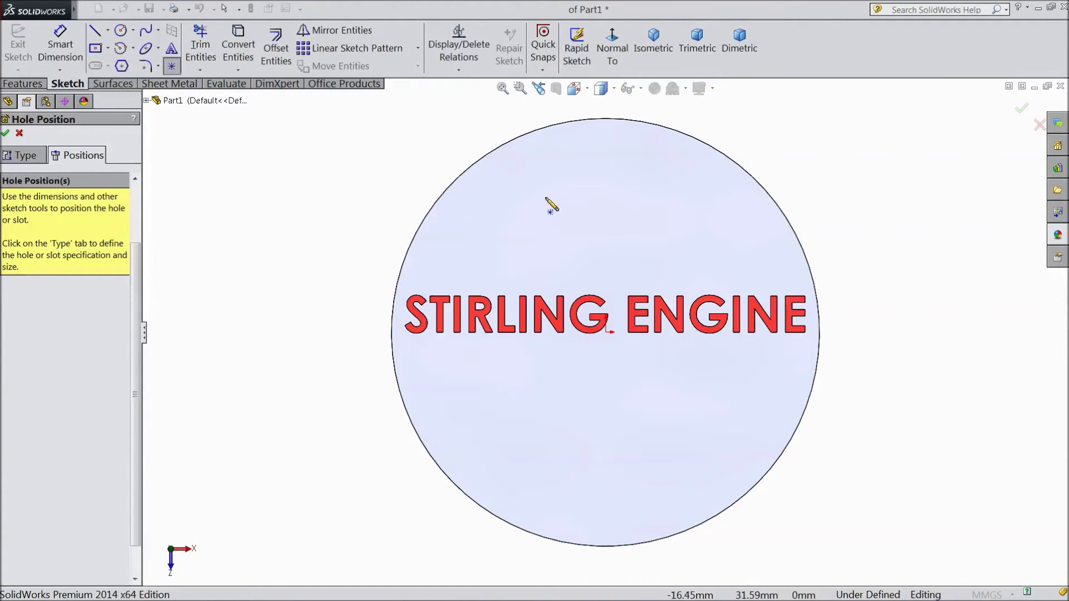
Place the hole centre 35 mm from the disc's centre point.
{"action": "left_click", "coordinate": [605, 175]}
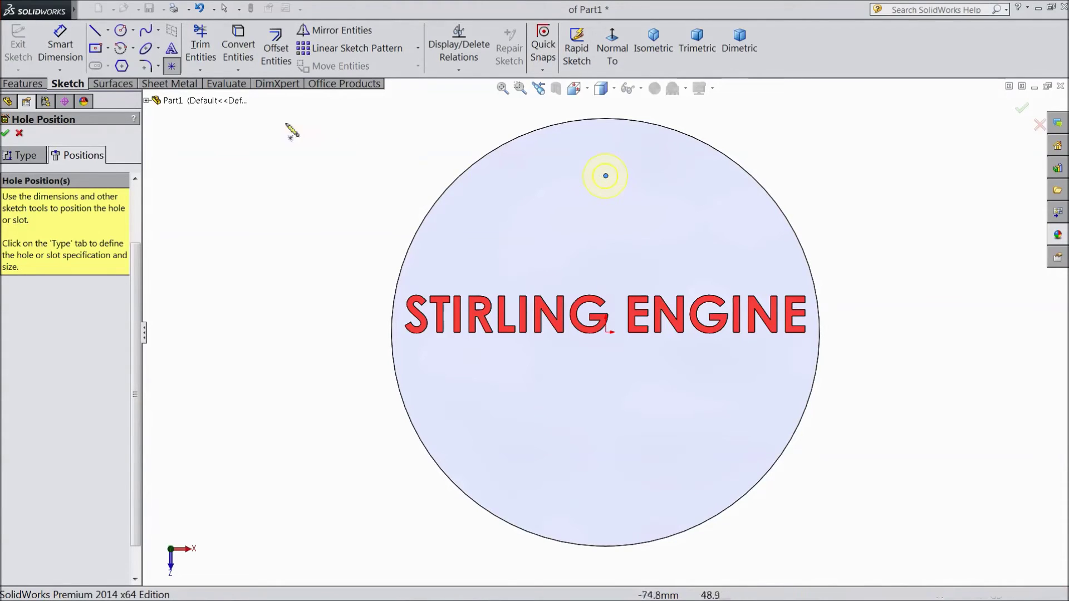
{"action": "left_click", "coordinate": [59, 54]}
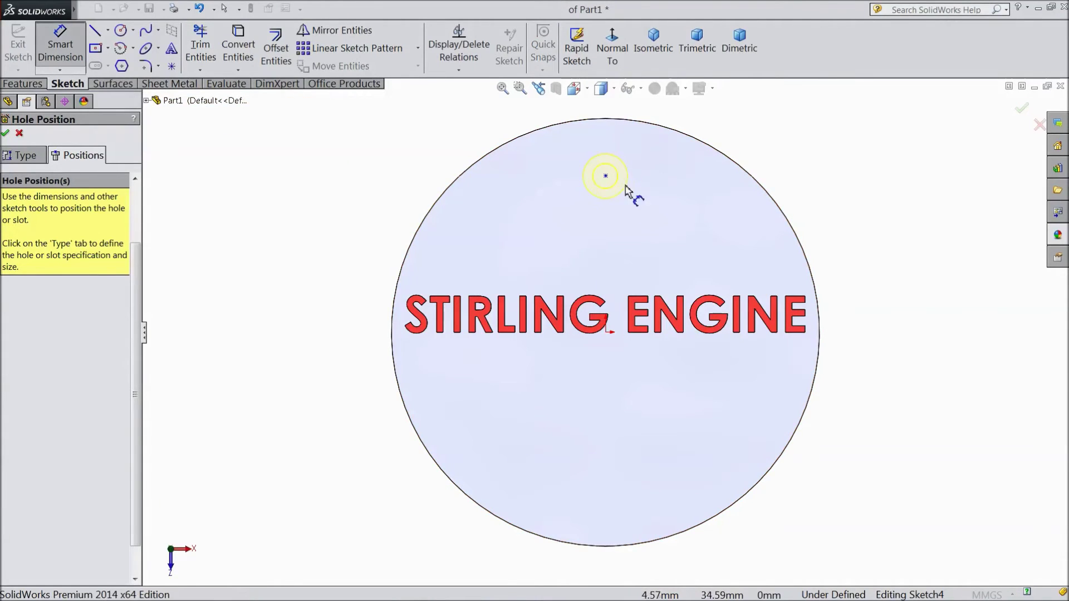
{"action": "left_click", "coordinate": [606, 176]}
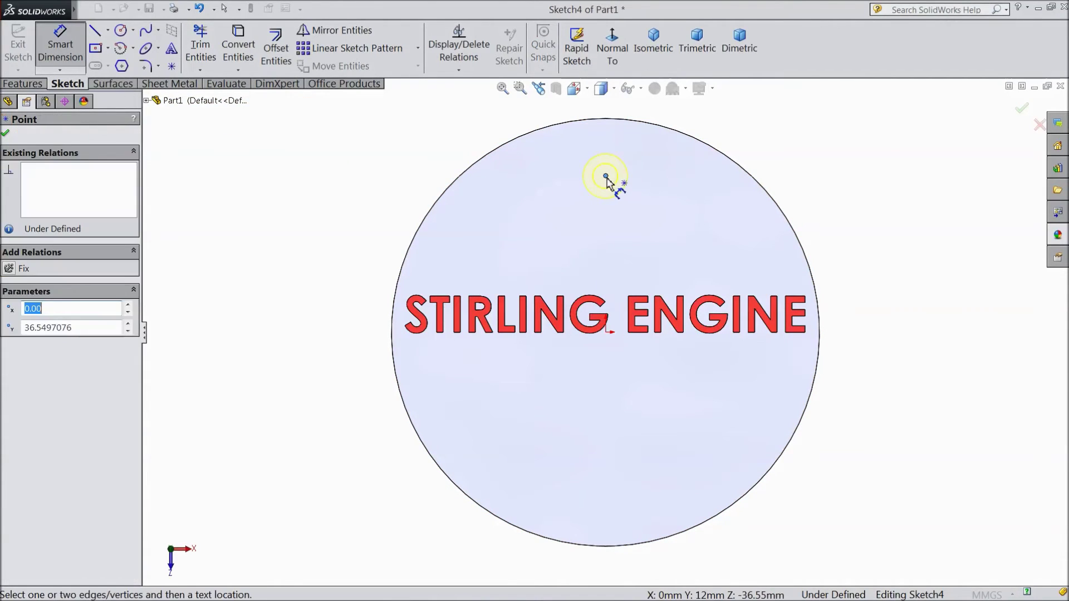
{"action": "left_click", "coordinate": [606, 333]}
{"action": "left_click", "coordinate": [866, 261]}
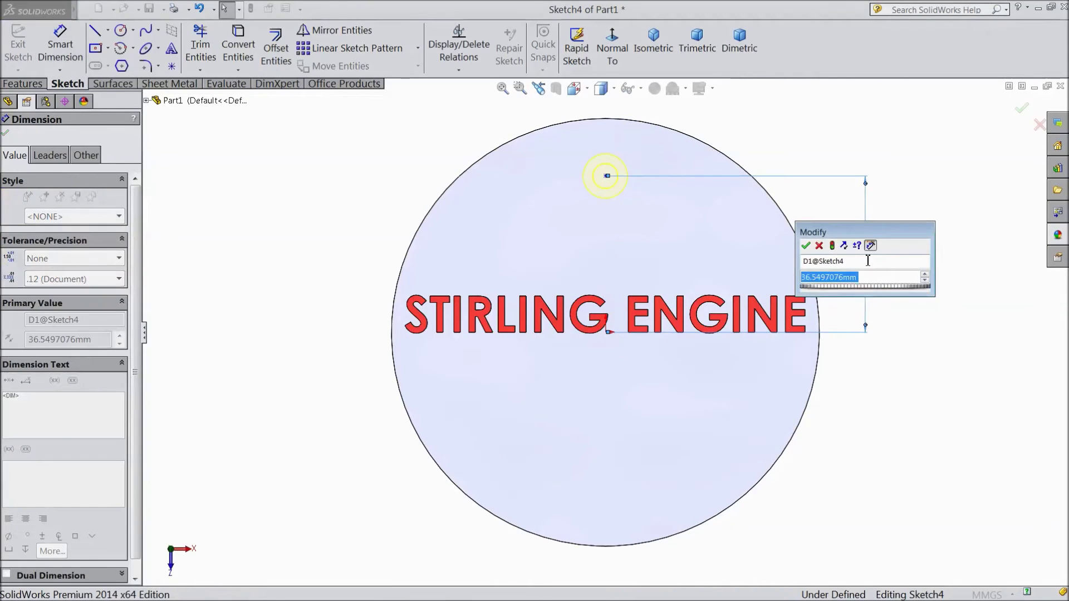
{"action": "type", "text": "35"}
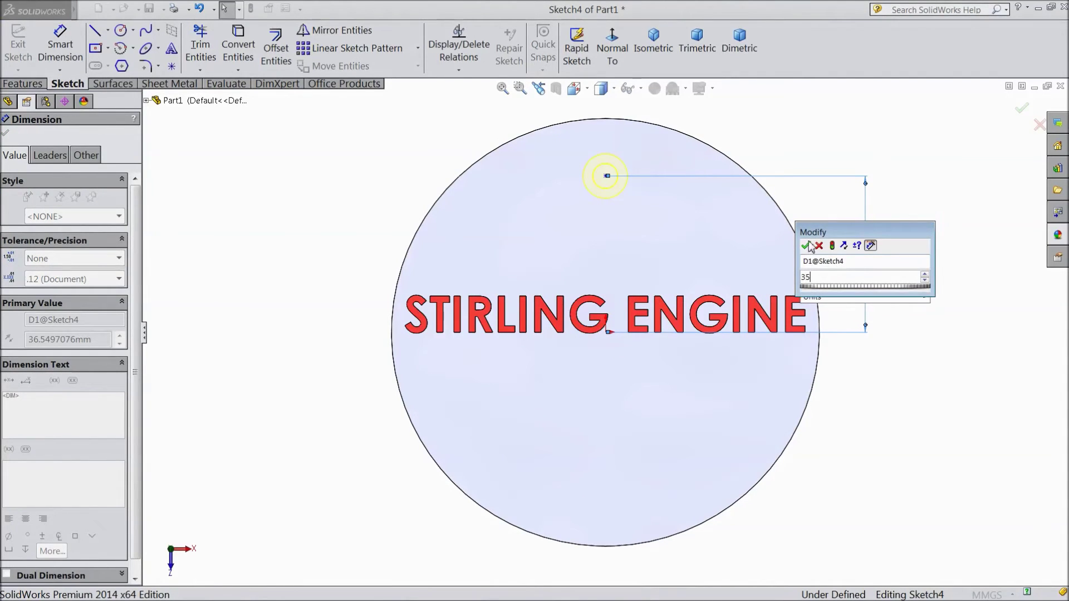
{"action": "left_click", "coordinate": [806, 245]}
Accept the Hole Wizard to cut the countersunk M5 hole and inspect it.
{"action": "mouse_move", "coordinate": [826, 436]}
{"action": "middle_mouse_down"}
{"action": "mouse_move", "coordinate": [709, 318]}
{"action": "mouse_move", "coordinate": [730, 401]}
{"action": "mouse_move", "coordinate": [761, 341]}
{"action": "mouse_move", "coordinate": [733, 393]}
{"action": "mouse_move", "coordinate": [746, 399]}
{"action": "mouse_move", "coordinate": [766, 305]}
{"action": "middle_mouse_up"}
{"action": "scroll", "coordinate": [889, 356], "scroll_direction": "down", "scroll_amount": 3}
{"action": "middle_click_drag", "start_coordinate": [890, 357], "coordinate": [928, 326]}
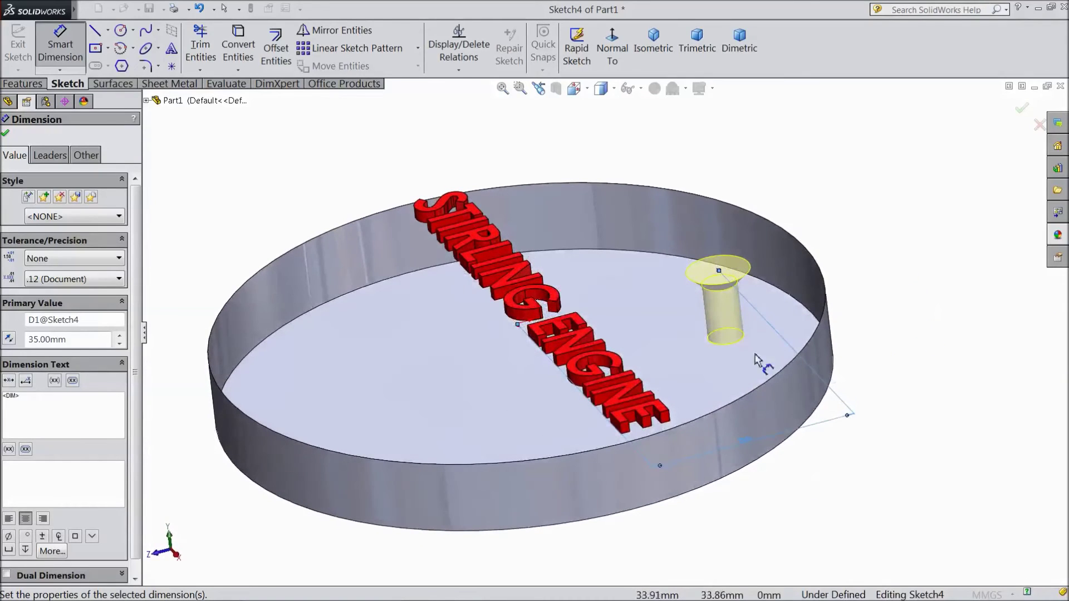
{"action": "left_click", "coordinate": [6, 134]}
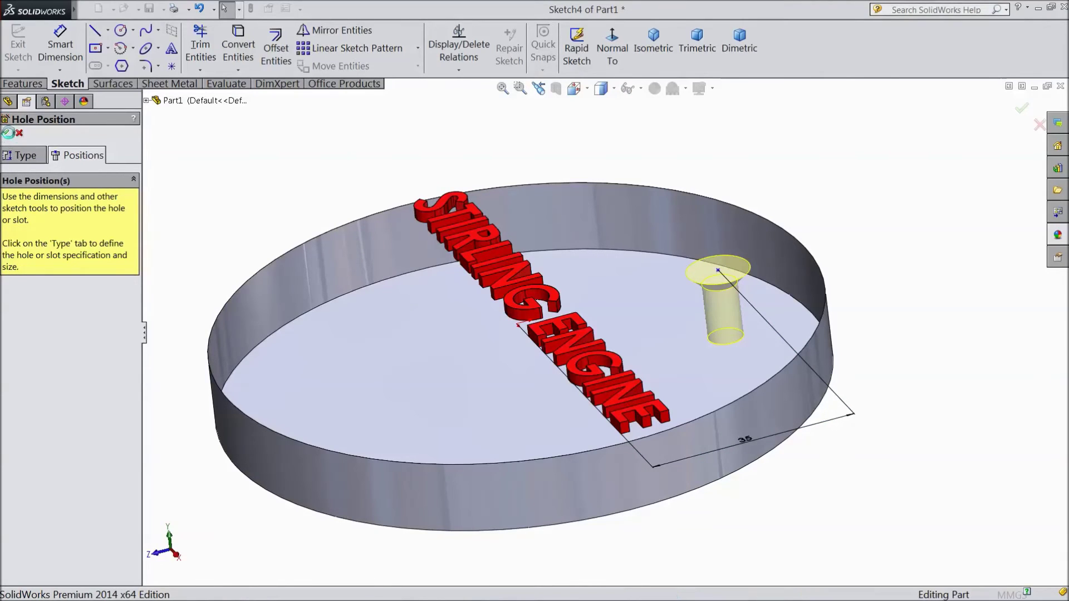
{"action": "left_click", "coordinate": [7, 133]}
{"action": "left_click", "coordinate": [443, 177]}
{"action": "mouse_move", "coordinate": [356, 231]}
{"action": "middle_mouse_down"}
{"action": "mouse_move", "coordinate": [370, 396]}
{"action": "mouse_move", "coordinate": [410, 186]}
{"action": "mouse_move", "coordinate": [470, 246]}
{"action": "mouse_move", "coordinate": [352, 351]}
{"action": "mouse_move", "coordinate": [377, 303]}
{"action": "mouse_move", "coordinate": [407, 299]}
{"action": "mouse_move", "coordinate": [408, 262]}
{"action": "mouse_move", "coordinate": [384, 355]}
{"action": "mouse_move", "coordinate": [480, 375]}
{"action": "mouse_move", "coordinate": [575, 347]}
{"action": "mouse_move", "coordinate": [599, 231]}
{"action": "mouse_move", "coordinate": [429, 358]}
{"action": "mouse_move", "coordinate": [581, 317]}
{"action": "middle_mouse_up"}
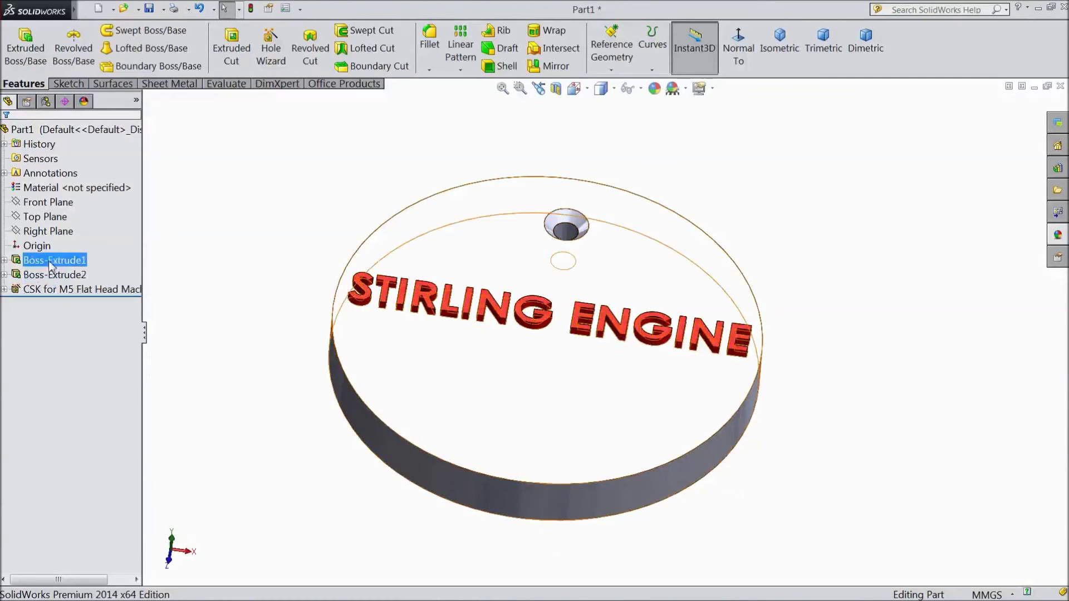
{"action": "left_click", "coordinate": [51, 261]}
Apply the Metal > polished steel appearance to the disc body, keeping the lettering red.
{"action": "left_click", "coordinate": [1057, 236]}
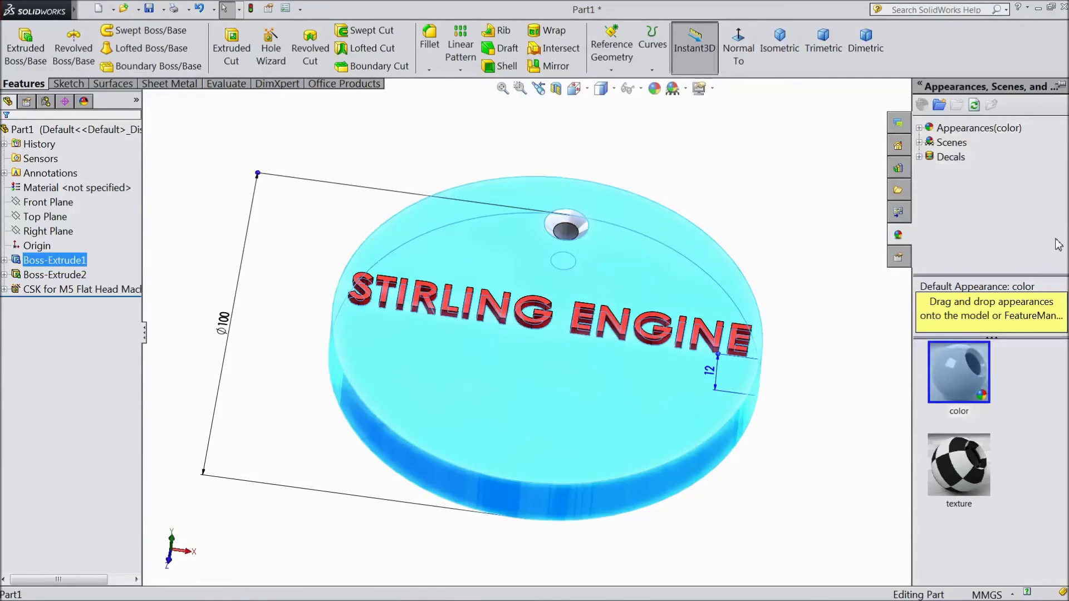
{"action": "left_click", "coordinate": [919, 129]}
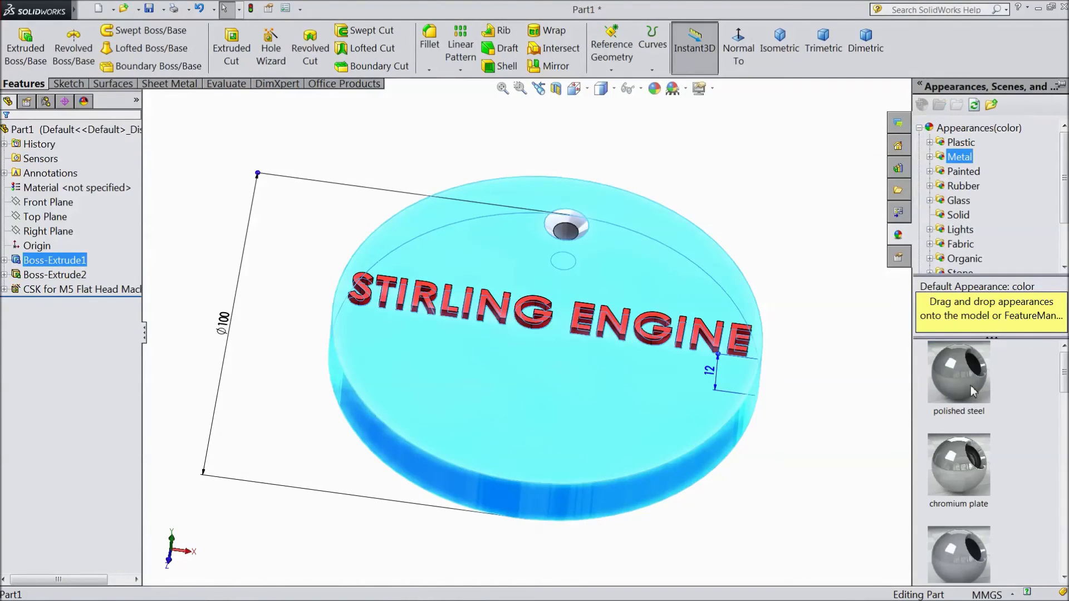
{"action": "double_click", "coordinate": [954, 395]}
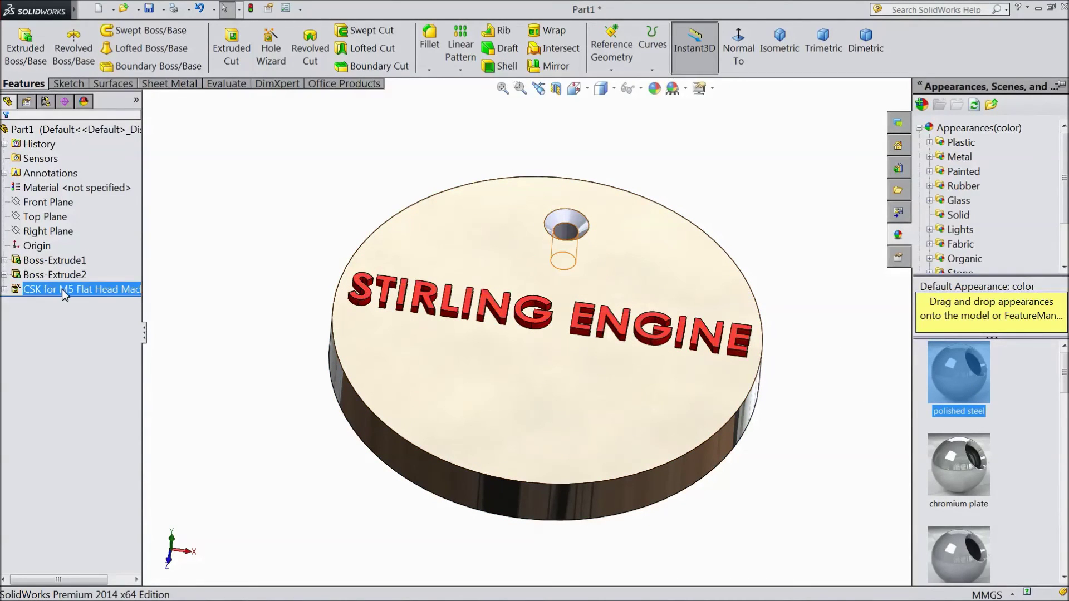
{"action": "left_click", "coordinate": [1059, 238]}
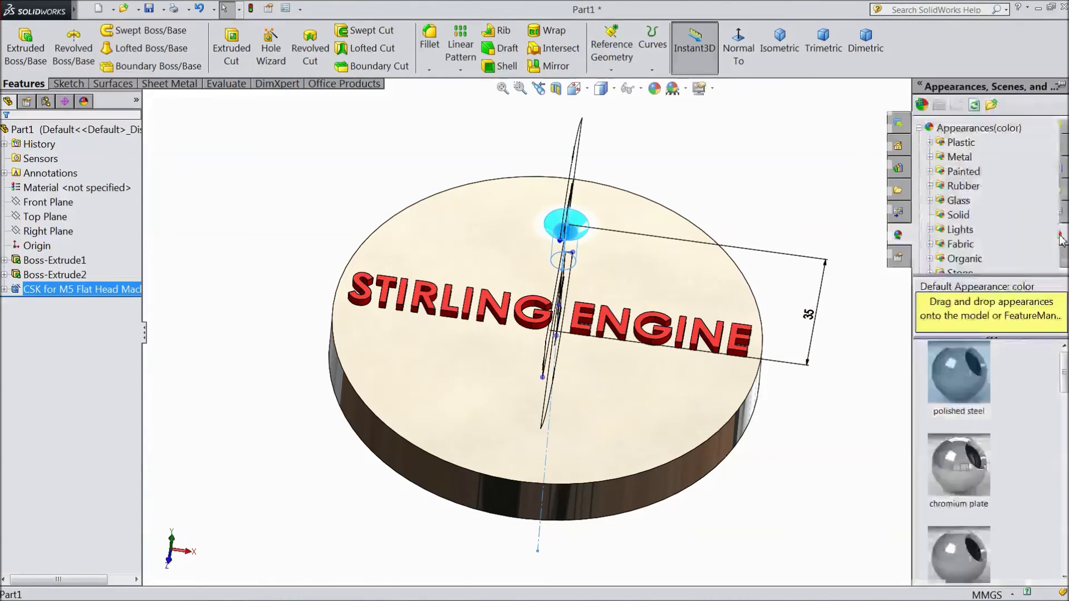